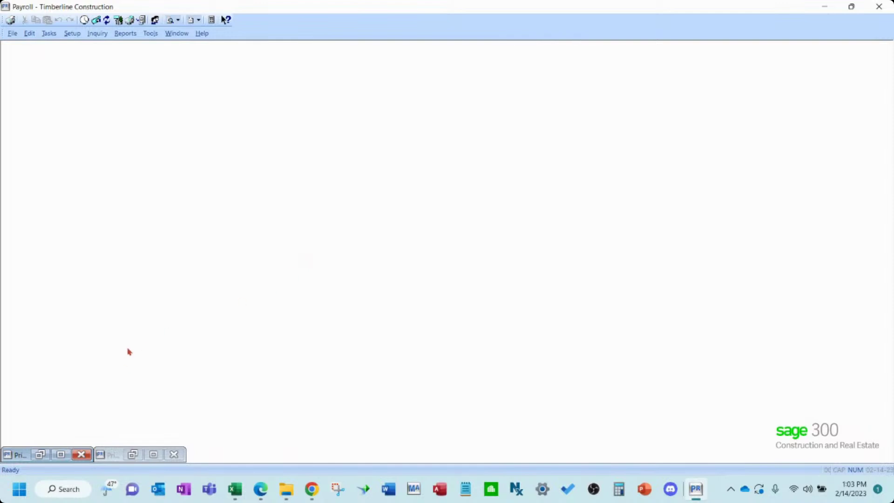
Restore the minimized Print Preview of the Subject-To by Date Range report for 2015 check dates.
{"action": "left_click", "coordinate": [61, 456]}
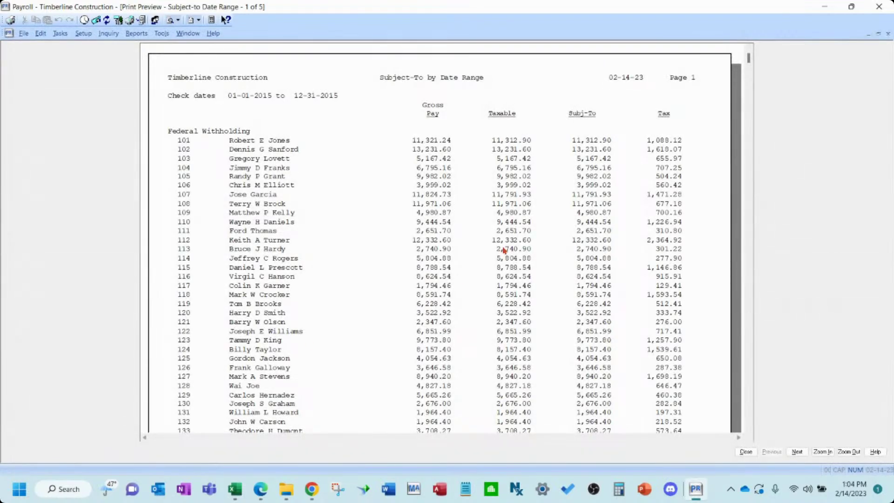
{"action": "left_click", "coordinate": [140, 36]}
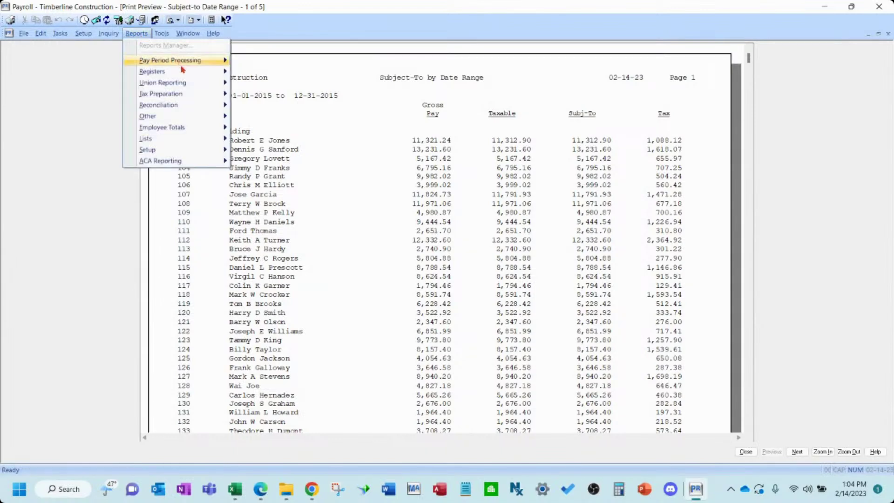
{"action": "mouse_move", "coordinate": [184, 83]}
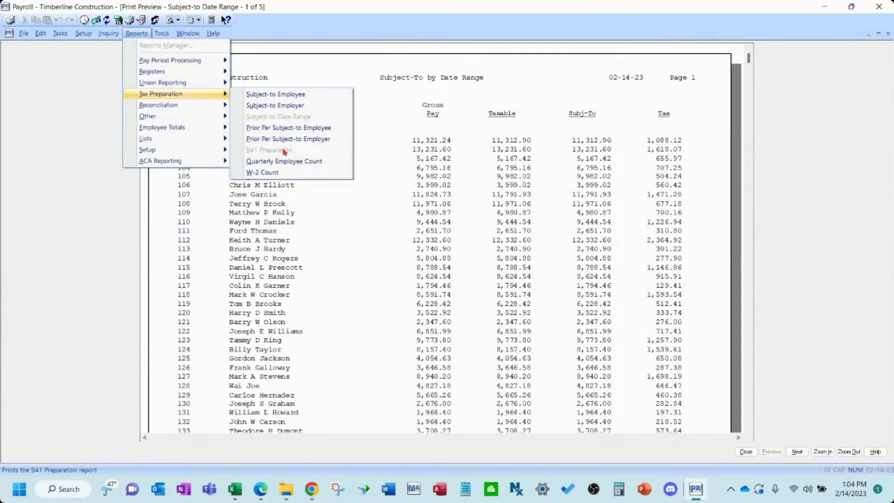
{"action": "left_click", "coordinate": [406, 167]}
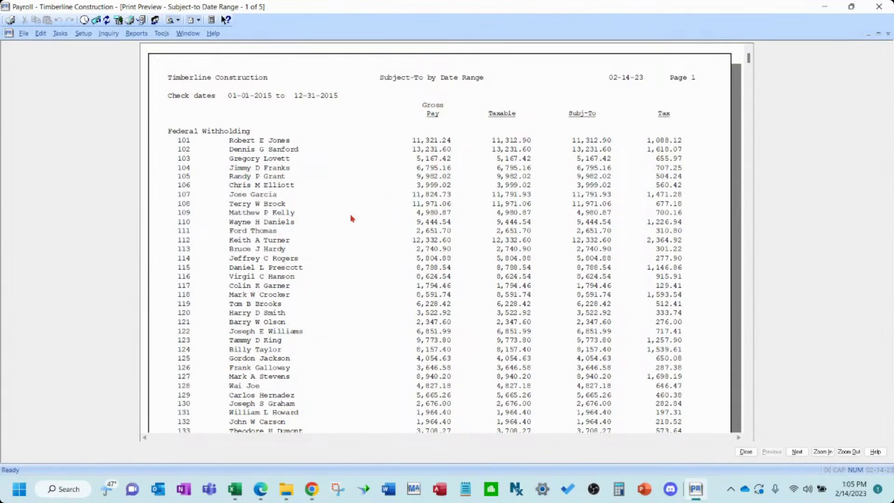
Switch to the 941 Preparation preview and look over its 2015 weekly rows and report totals.
{"action": "left_click", "coordinate": [188, 33]}
{"action": "left_click", "coordinate": [204, 82]}
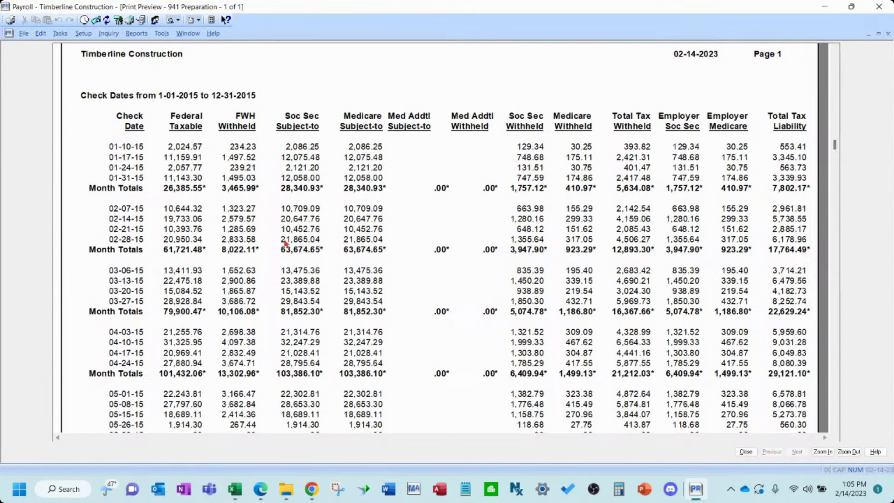
{"action": "left_click", "coordinate": [61, 33]}
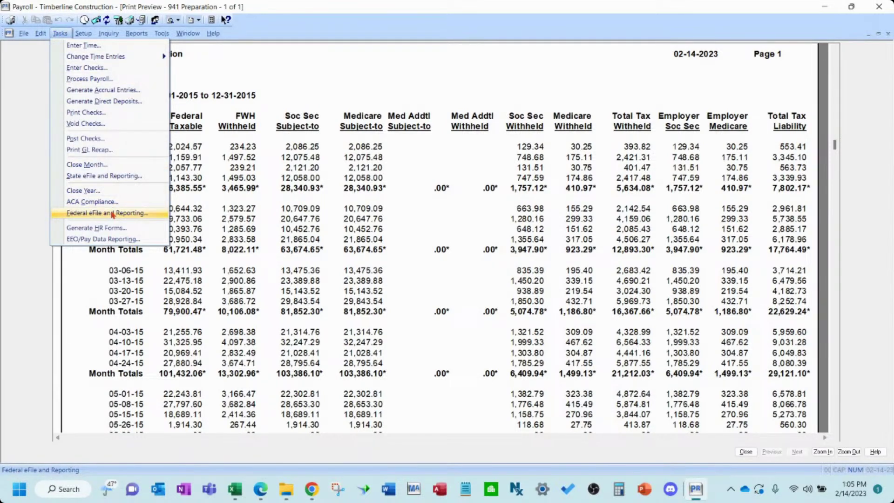
{"action": "left_click", "coordinate": [424, 223]}
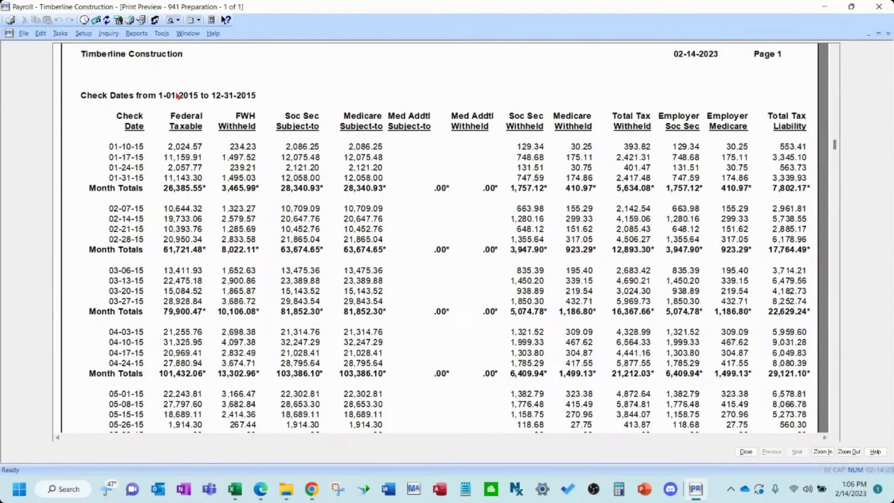
{"action": "scroll", "coordinate": [190, 285], "scroll_direction": "down", "scroll_amount": 5}
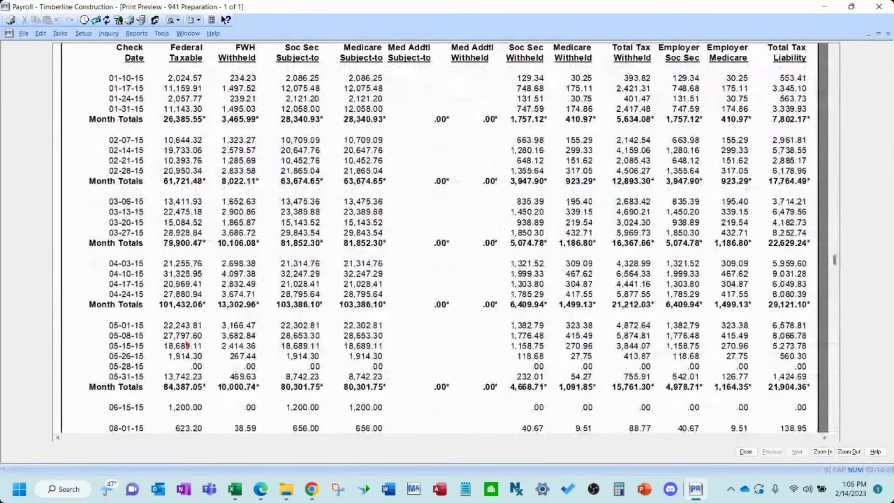
{"action": "scroll", "coordinate": [191, 364], "scroll_direction": "down", "scroll_amount": 1}
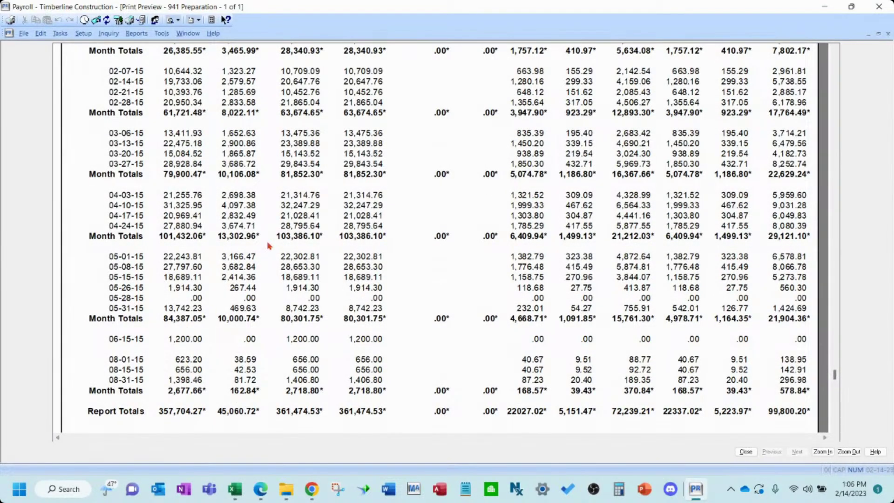
{"action": "scroll", "coordinate": [269, 251], "scroll_direction": "up", "scroll_amount": 5}
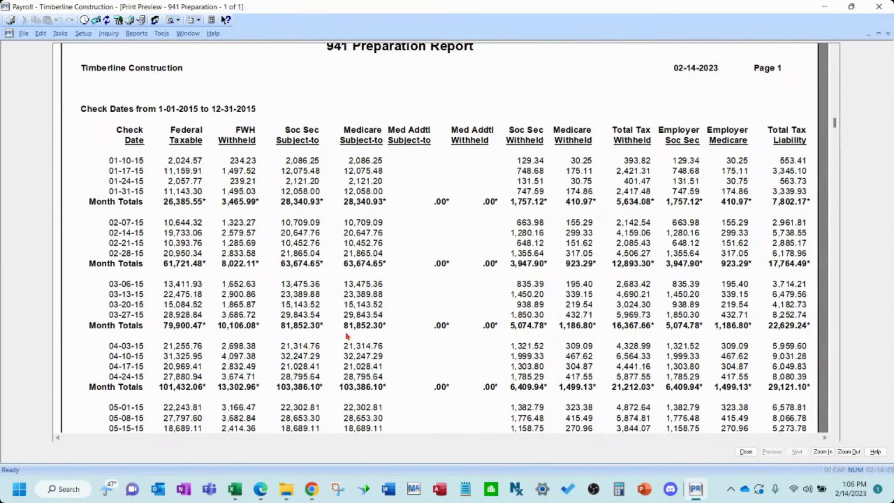
{"action": "mouse_move", "coordinate": [235, 489]}
{"action": "left_click", "coordinate": [252, 400]}
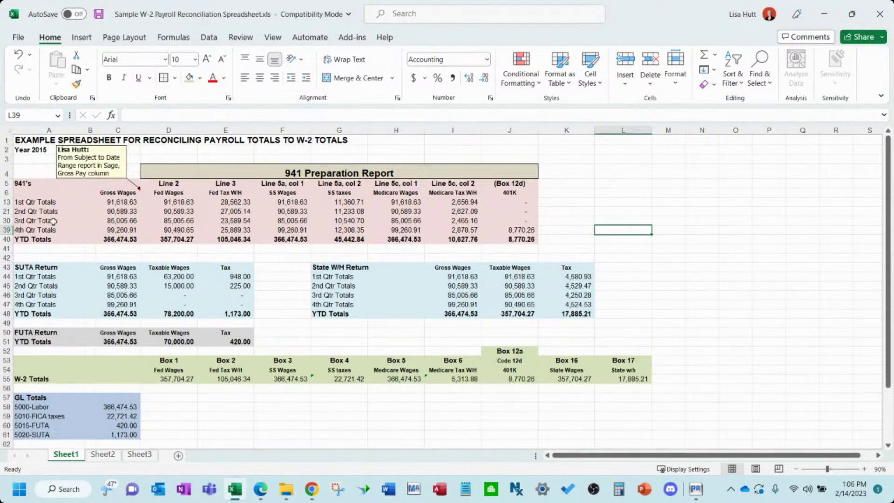
{"action": "left_click_drag", "start_coordinate": [117, 407], "coordinate": [119, 435]}
{"action": "left_click", "coordinate": [335, 423]}
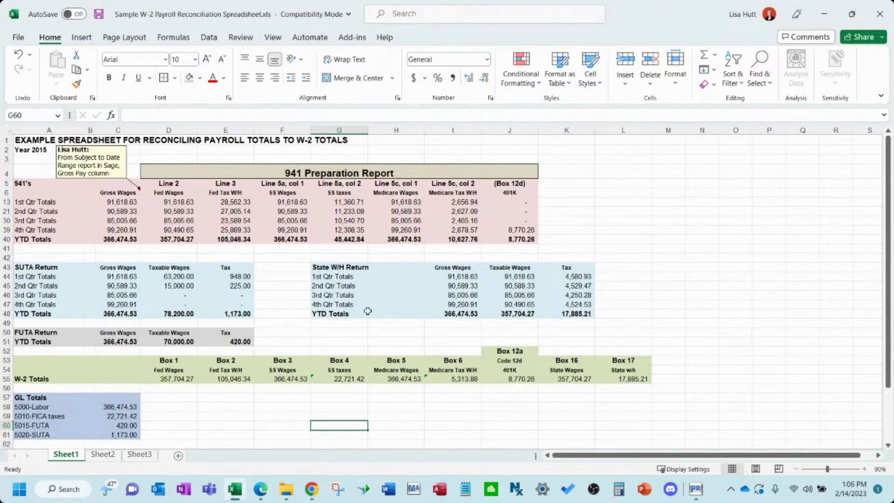
{"action": "left_click", "coordinate": [563, 187]}
{"action": "left_click_drag", "start_coordinate": [563, 187], "coordinate": [797, 238]}
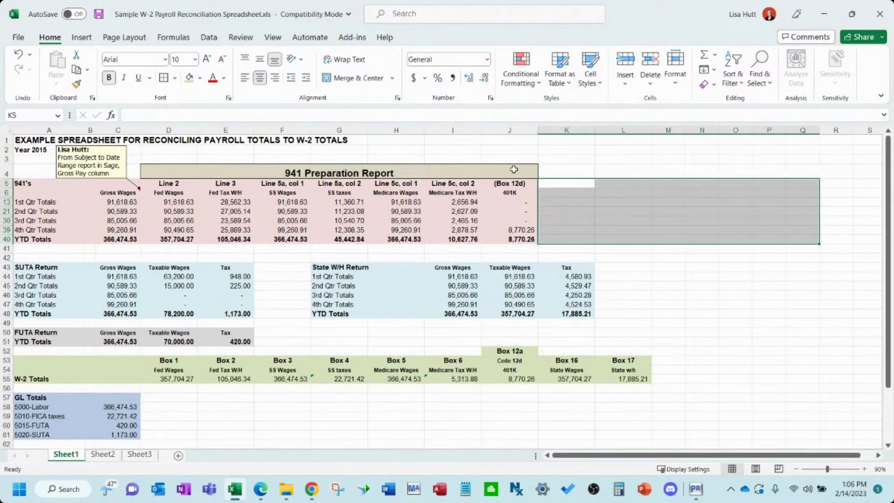
{"action": "left_click", "coordinate": [735, 295]}
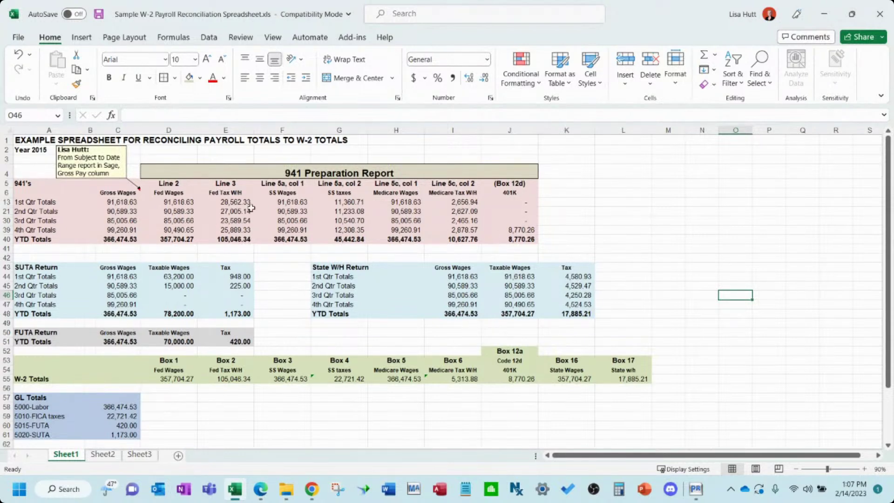
{"action": "left_click", "coordinate": [826, 15]}
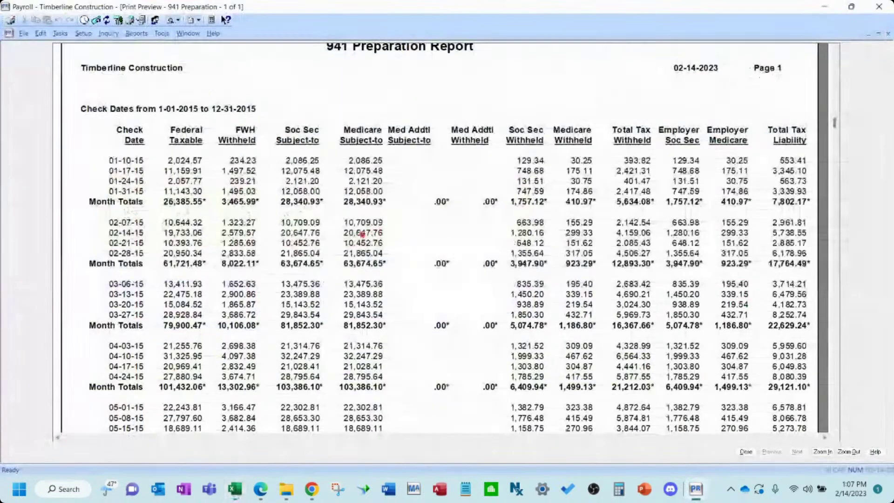
Show the Subject-to Date Range preview's Federal Withholding Totals, then return to the Excel workbook.
{"action": "left_click", "coordinate": [196, 34]}
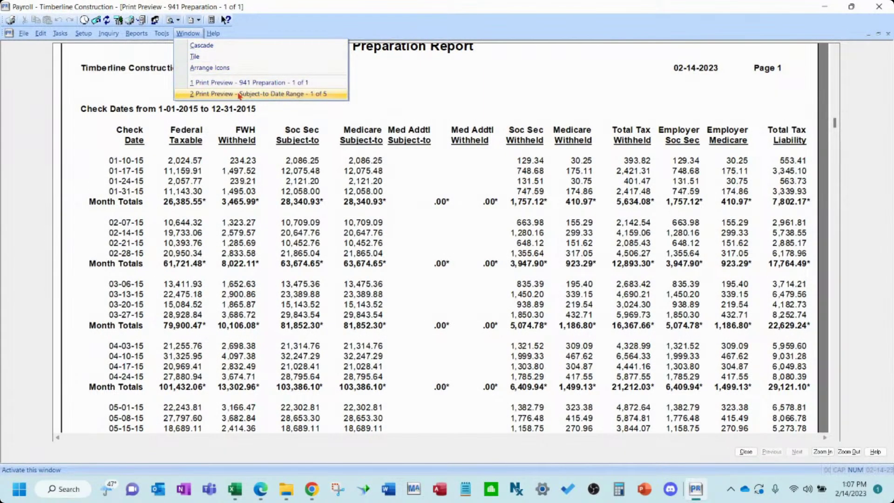
{"action": "left_click", "coordinate": [239, 95]}
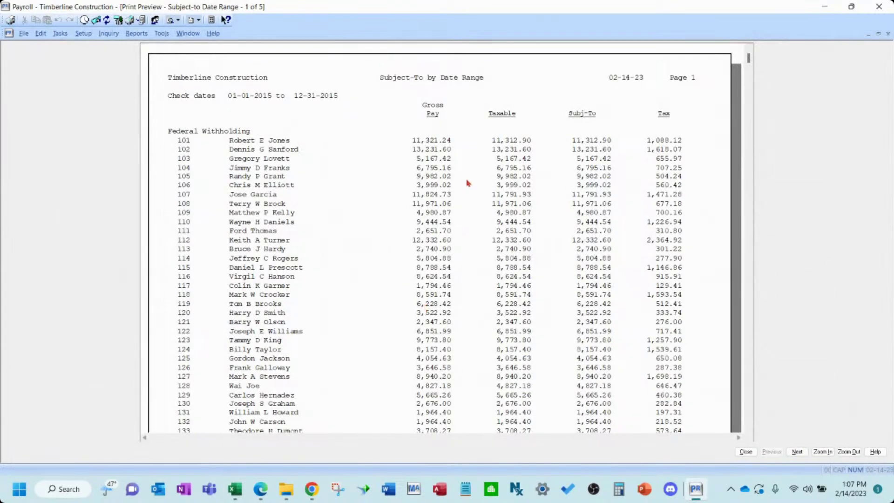
{"action": "scroll", "coordinate": [438, 239], "scroll_direction": "down", "scroll_amount": 3}
{"action": "scroll", "coordinate": [437, 239], "scroll_direction": "down", "scroll_amount": 5}
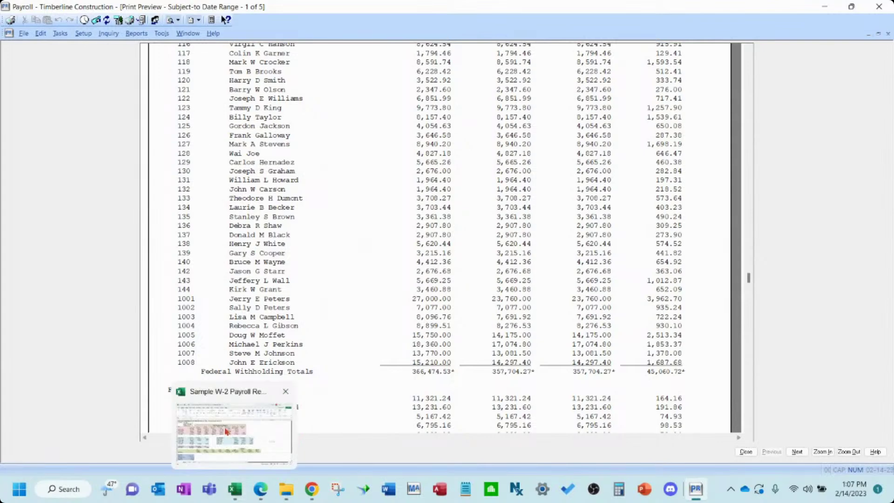
{"action": "left_click", "coordinate": [228, 434]}
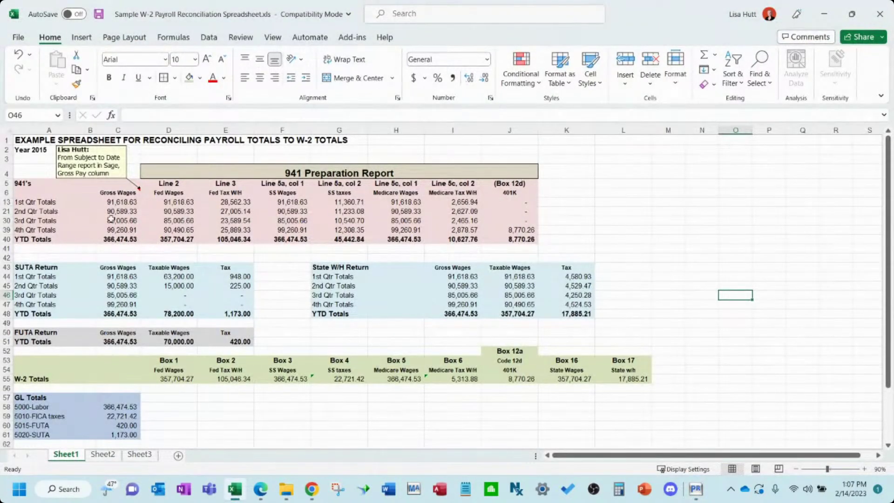
Inspect C13 gross wages and the SUTA gross and taxable wage formulas in C44–C48 and D44.
{"action": "left_click", "coordinate": [106, 202]}
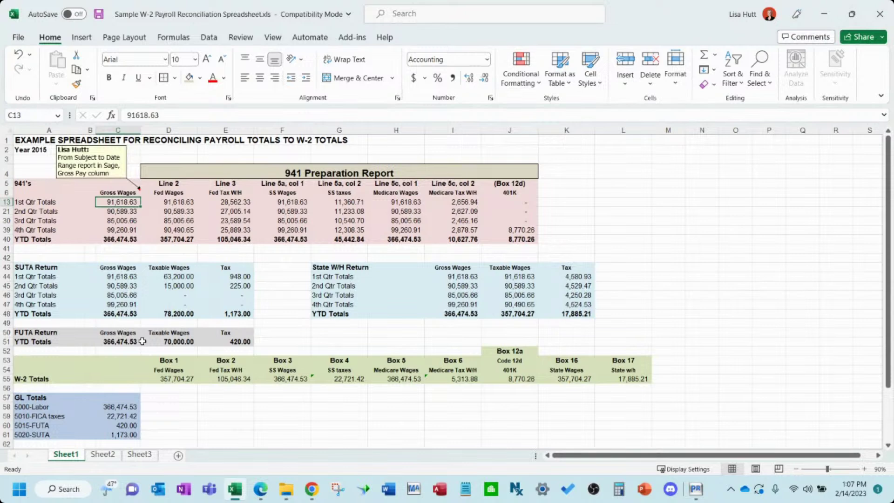
{"action": "left_click", "coordinate": [117, 278]}
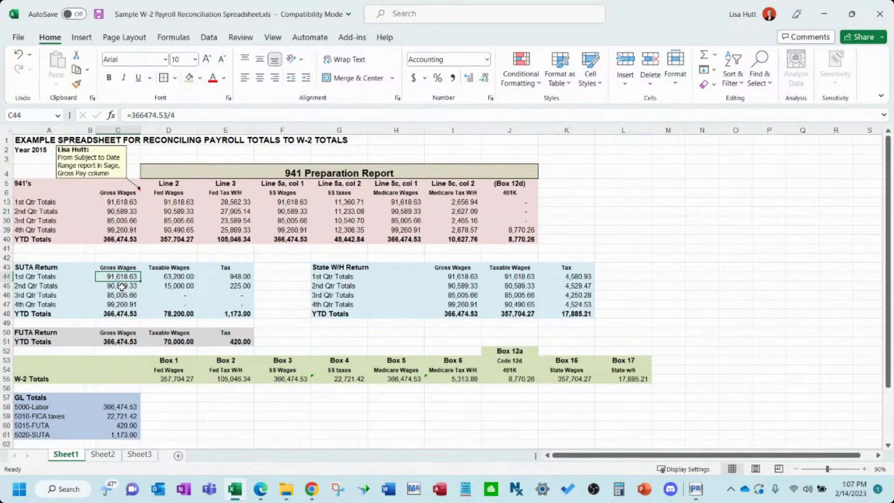
{"action": "left_click_drag", "start_coordinate": [122, 287], "coordinate": [127, 297]}
{"action": "left_click", "coordinate": [129, 313]}
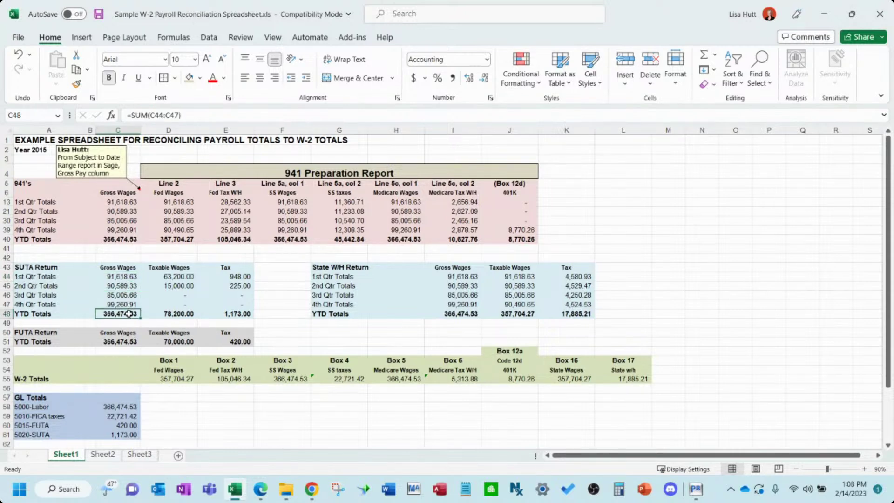
{"action": "left_click", "coordinate": [181, 277]}
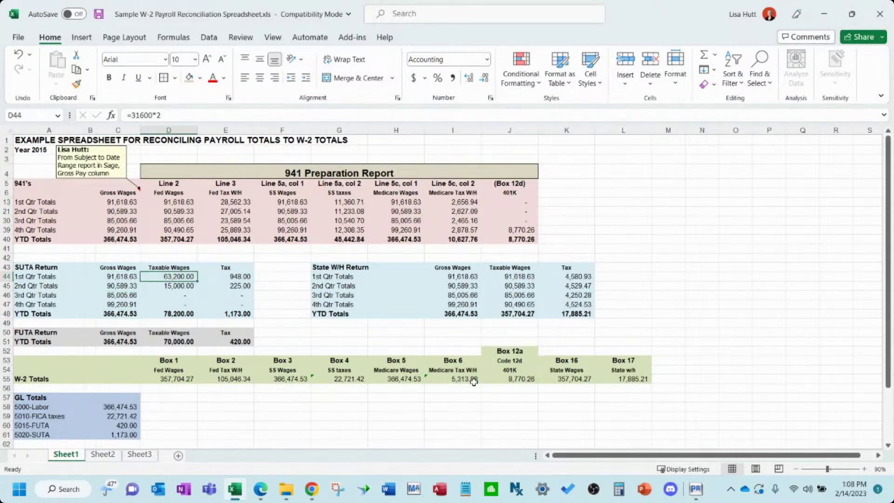
{"action": "left_click", "coordinate": [696, 489]}
{"action": "left_click", "coordinate": [60, 33]}
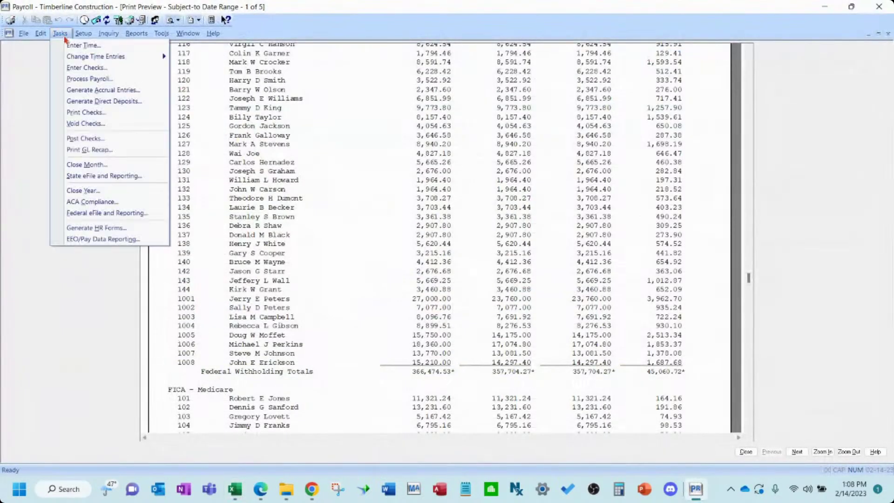
Check the SUTA quarterly taxable wages, the E44 tax formula and the 5020-SUTA GL total of 1,173.00.
{"action": "left_click", "coordinate": [826, 9]}
{"action": "left_click", "coordinate": [193, 298]}
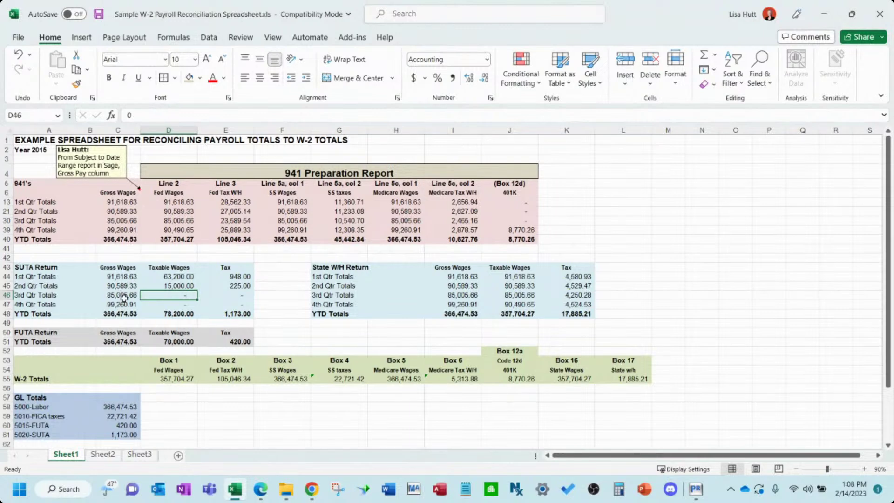
{"action": "left_click", "coordinate": [188, 275]}
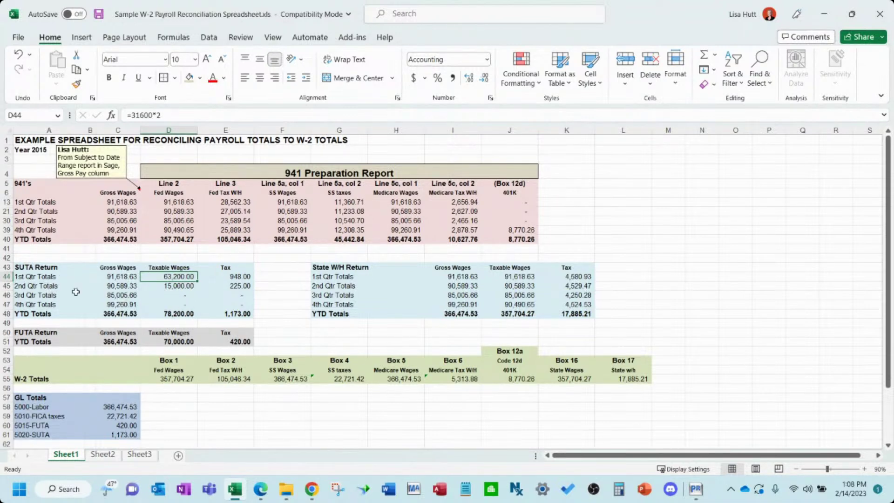
{"action": "left_click", "coordinate": [186, 286]}
{"action": "left_click", "coordinate": [185, 304]}
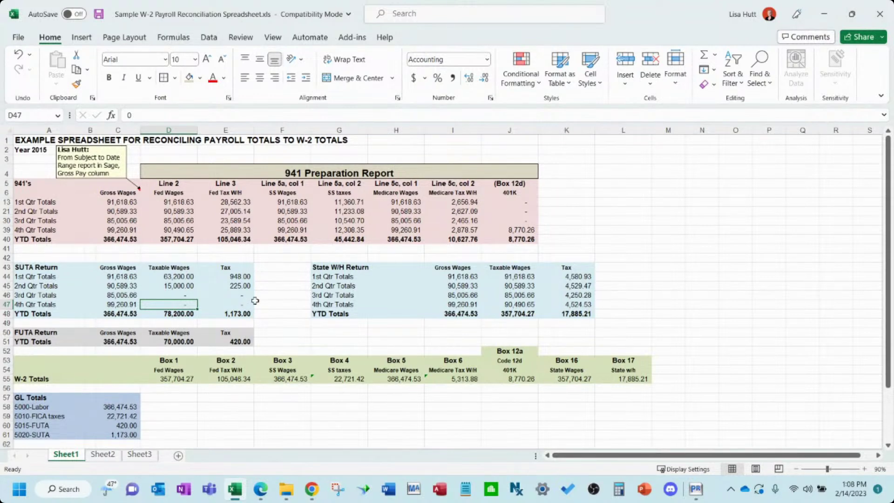
{"action": "left_click", "coordinate": [246, 277]}
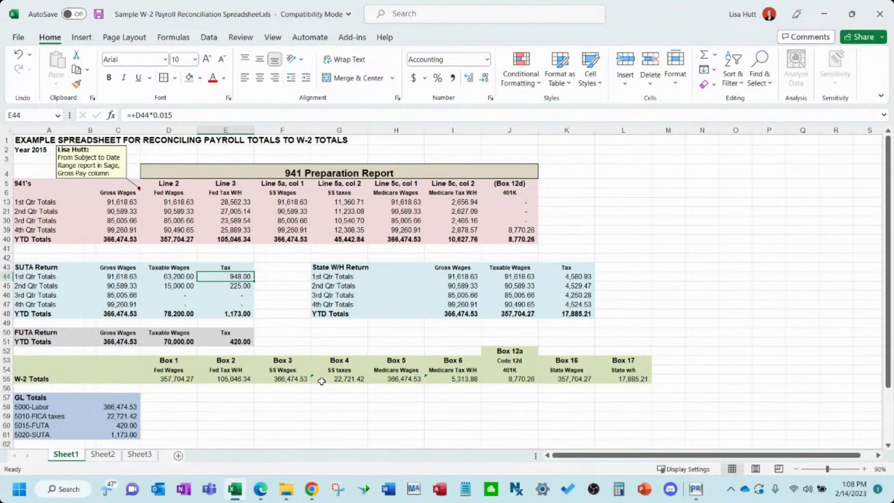
{"action": "left_click", "coordinate": [112, 435]}
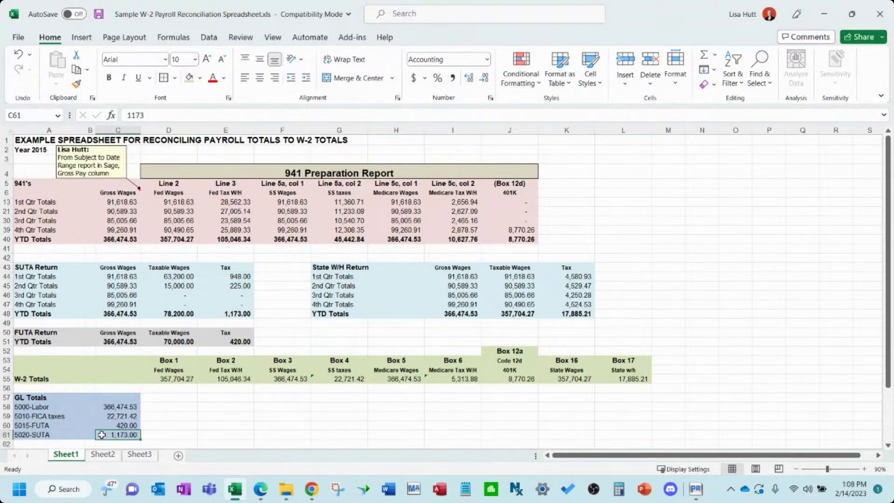
{"action": "left_click", "coordinate": [34, 437]}
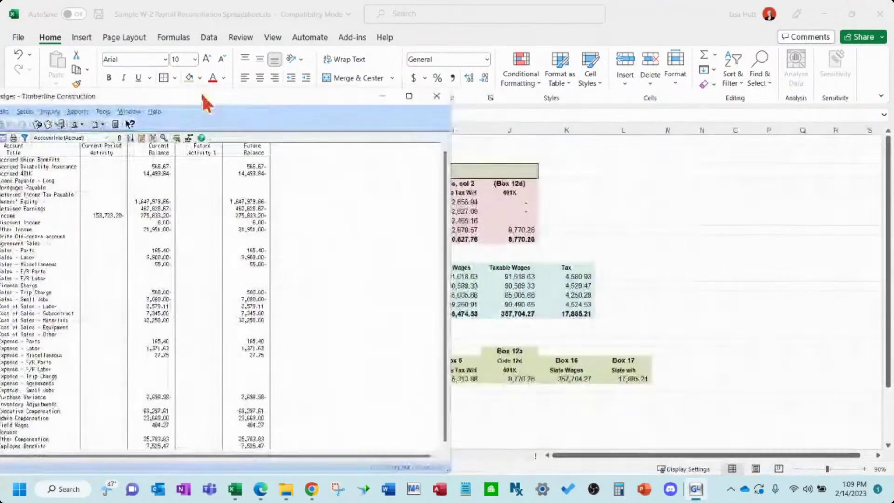
Position the General Ledger window over the worksheet, then minimize it to show the 1,173.00 SUTA total.
{"action": "left_click_drag", "start_coordinate": [206, 101], "coordinate": [473, 60]}
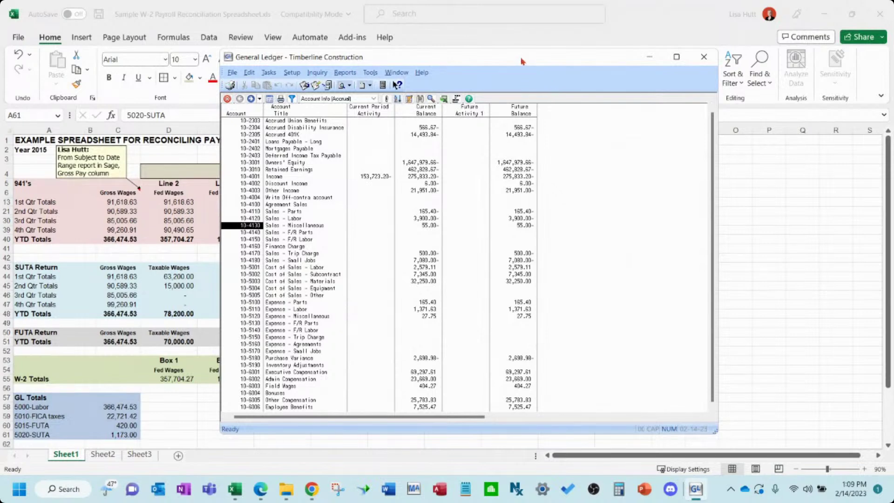
{"action": "left_click", "coordinate": [649, 57]}
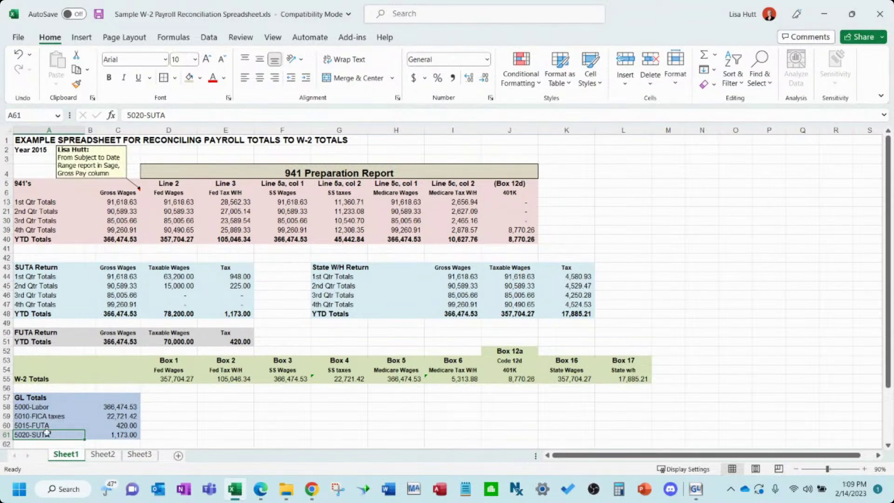
{"action": "left_click", "coordinate": [67, 414]}
{"action": "left_click", "coordinate": [62, 408]}
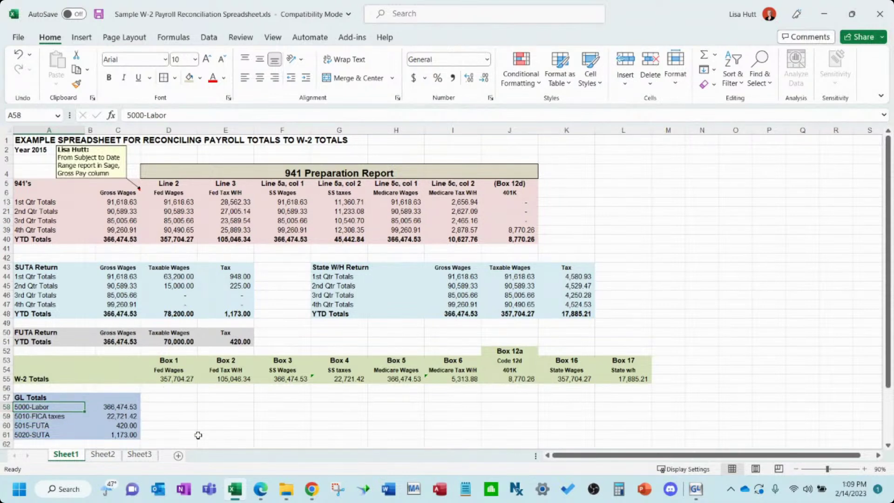
{"action": "left_click", "coordinate": [177, 436]}
{"action": "left_click", "coordinate": [231, 314]}
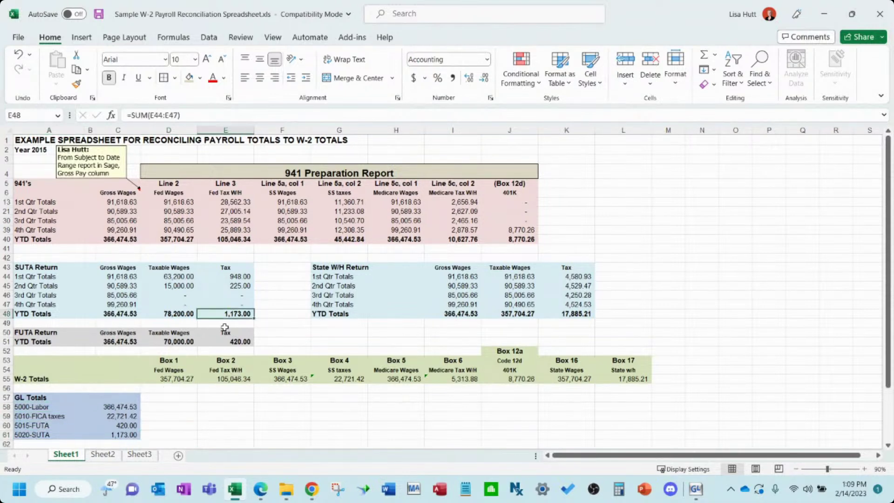
{"action": "left_click", "coordinate": [134, 435]}
{"action": "left_click", "coordinate": [227, 311]}
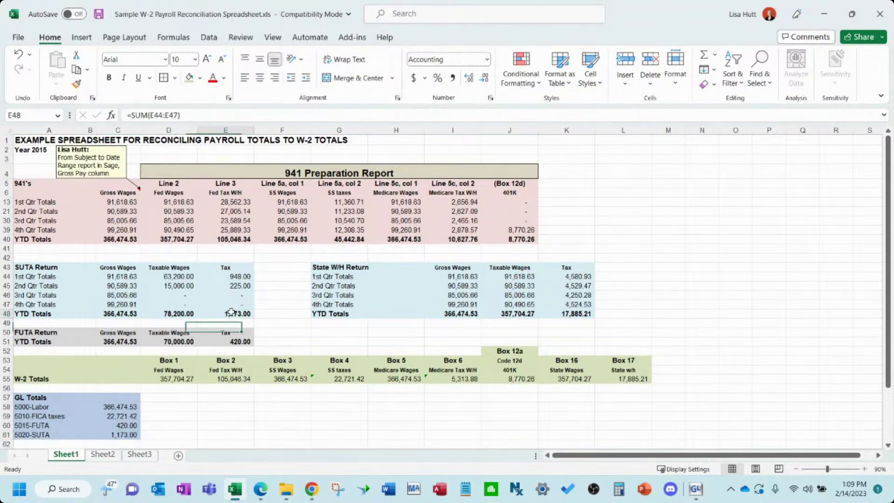
{"action": "left_click", "coordinate": [120, 435]}
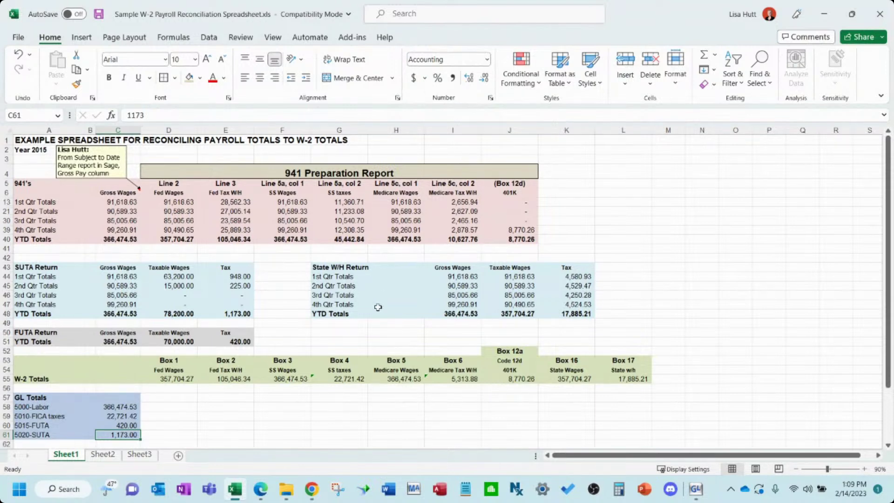
{"action": "left_click", "coordinate": [124, 343]}
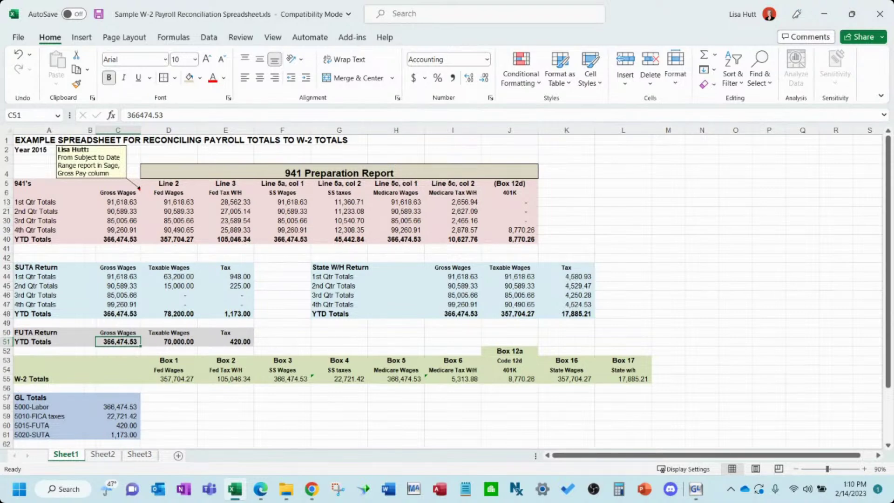
Go through Form 940 lines 3, 4, 5 and 8 in Chrome, then minimize the browser.
{"action": "key", "text": "alt+Tab"}
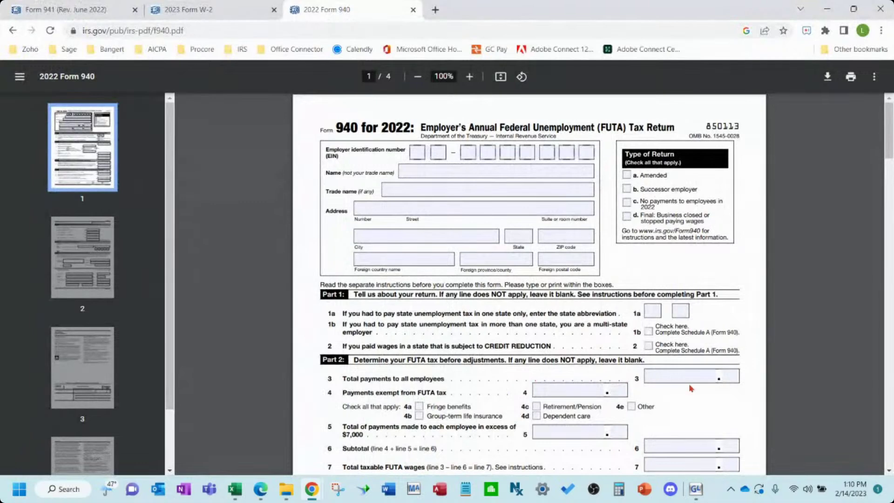
{"action": "left_click", "coordinate": [679, 373]}
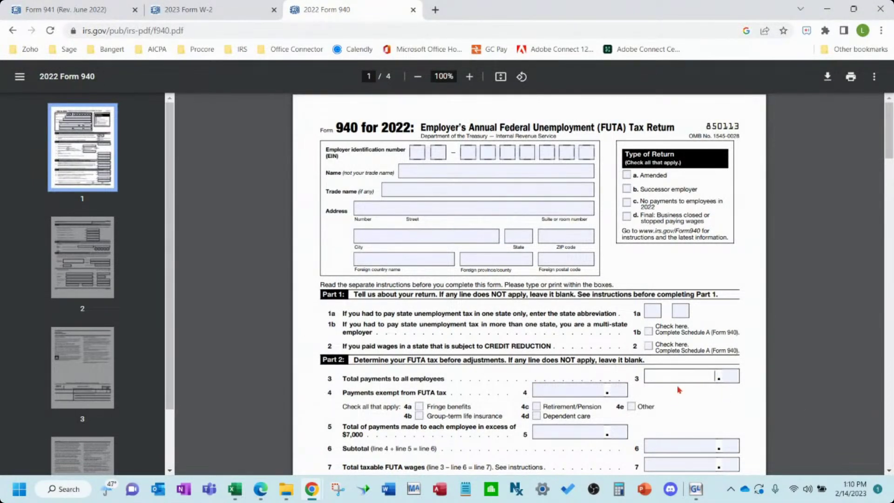
{"action": "left_click", "coordinate": [567, 391]}
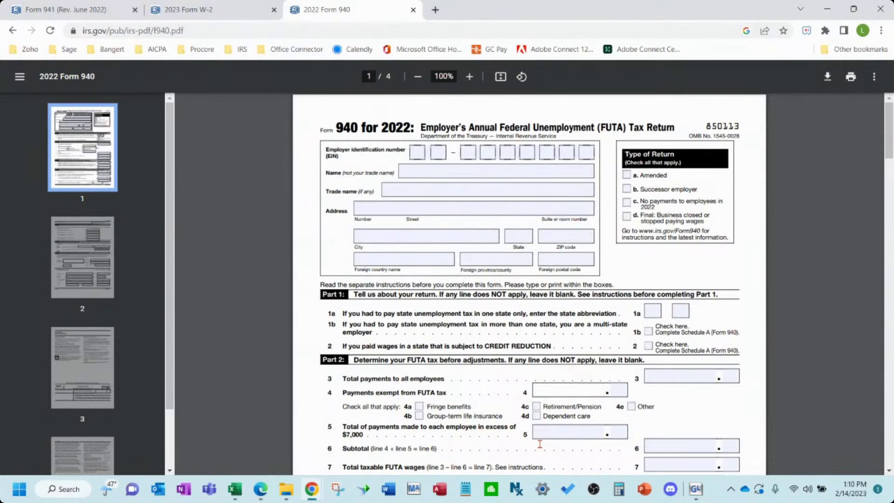
{"action": "left_click", "coordinate": [579, 431]}
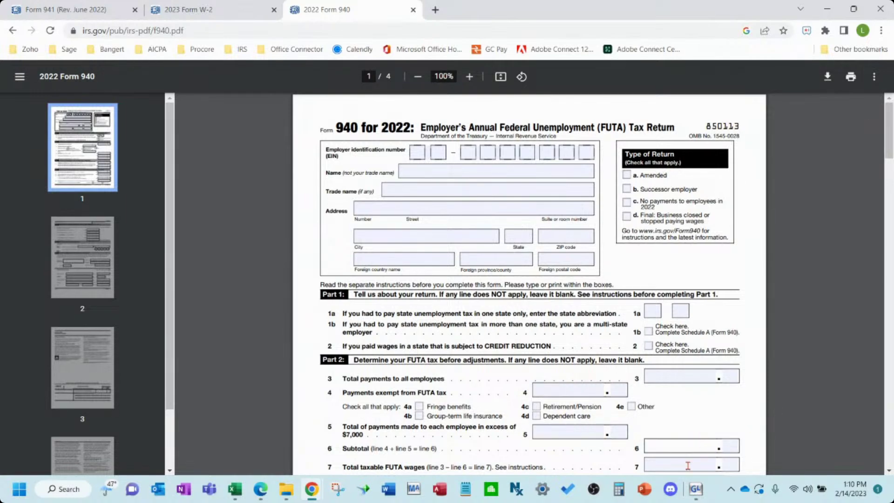
{"action": "scroll", "coordinate": [728, 436], "scroll_direction": "down", "scroll_amount": 1}
{"action": "scroll", "coordinate": [727, 437], "scroll_direction": "down", "scroll_amount": 3}
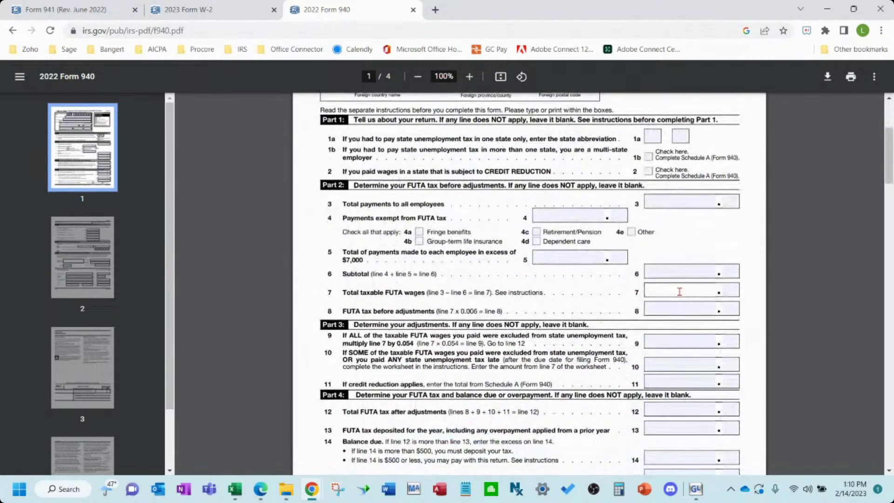
{"action": "left_click", "coordinate": [676, 306]}
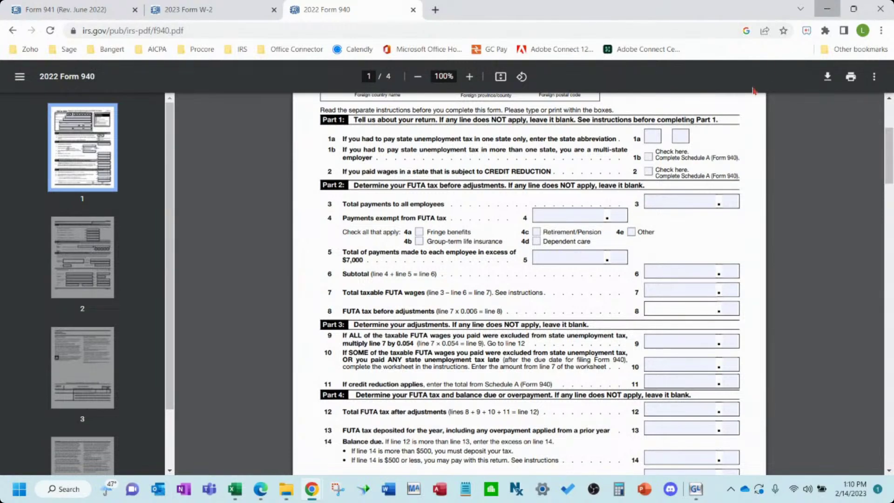
{"action": "left_click", "coordinate": [827, 9]}
{"action": "left_click_drag", "start_coordinate": [118, 332], "coordinate": [235, 333]}
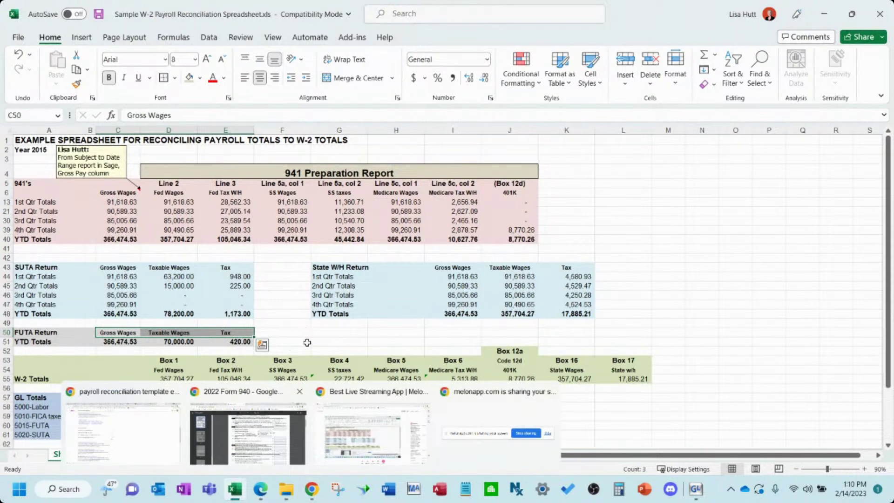
{"action": "left_click_drag", "start_coordinate": [308, 342], "coordinate": [340, 344]}
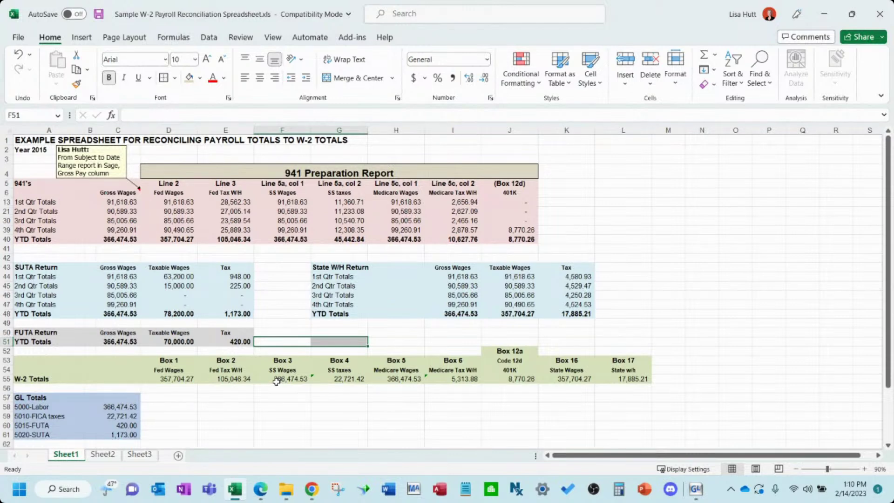
{"action": "left_click", "coordinate": [246, 341]}
{"action": "left_click", "coordinate": [122, 426]}
{"action": "left_click", "coordinate": [244, 343]}
{"action": "left_click", "coordinate": [29, 427]}
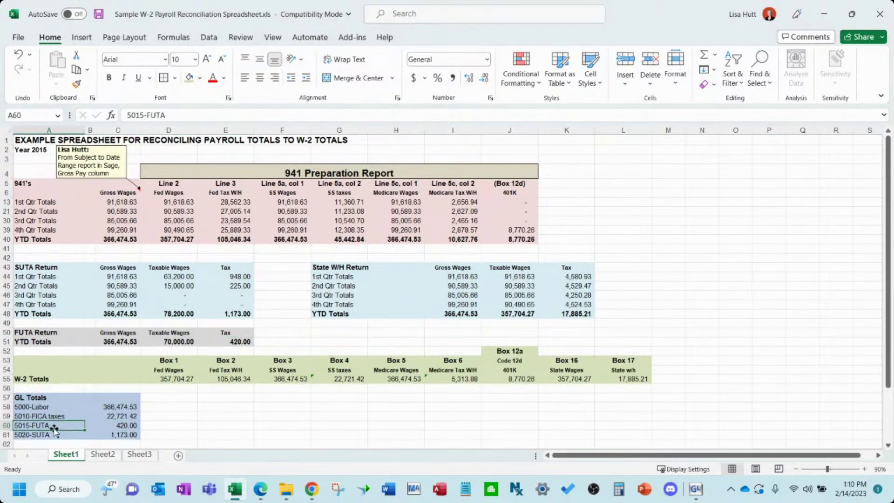
{"action": "left_click", "coordinate": [118, 426]}
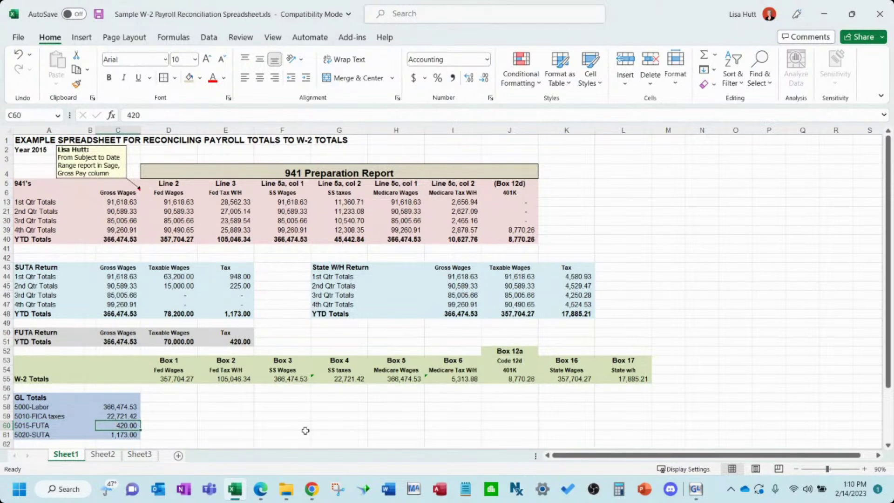
{"action": "left_click", "coordinate": [360, 332]}
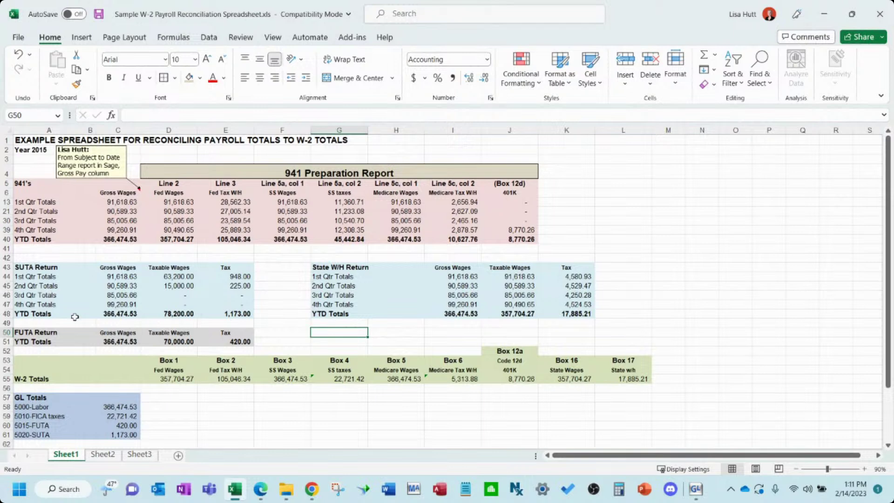
{"action": "left_click", "coordinate": [636, 221]}
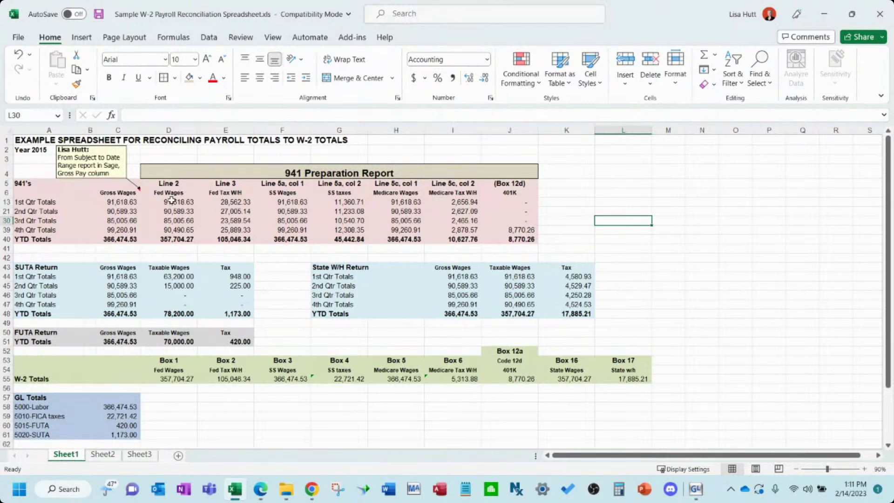
Select the 1st Qtr 941 amounts in D13:H13, then bring up the Form 941 PDF in Chrome.
{"action": "left_click_drag", "start_coordinate": [170, 202], "coordinate": [405, 203]}
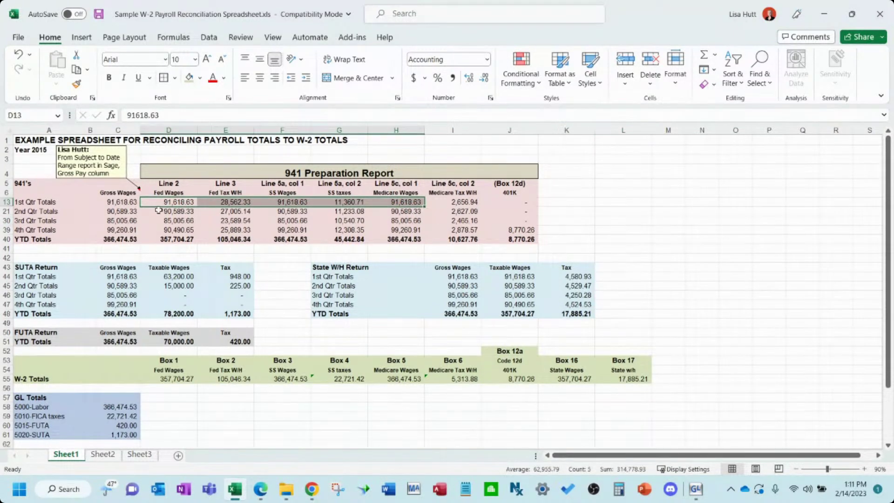
{"action": "left_click", "coordinate": [178, 202]}
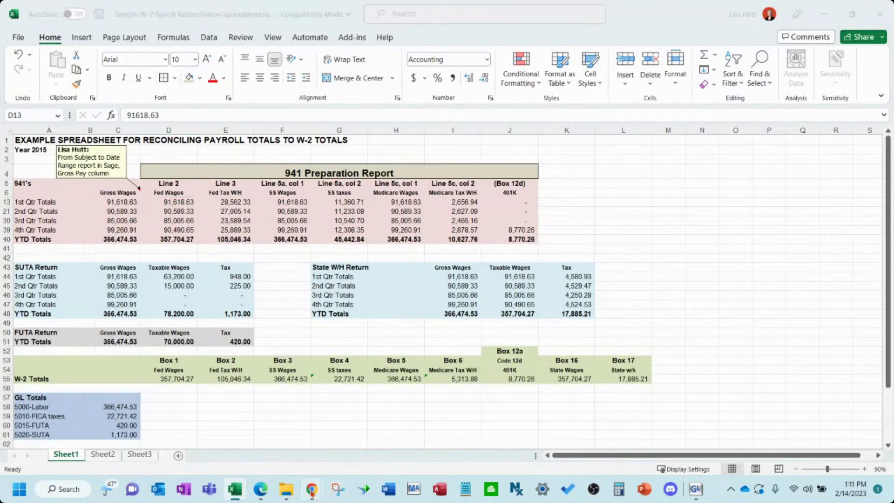
{"action": "mouse_move", "coordinate": [312, 493]}
{"action": "left_click", "coordinate": [214, 440]}
{"action": "left_click", "coordinate": [88, 14]}
Point out Form 941 line 2 wages, then drag Chrome aside to reveal the worksheet.
{"action": "left_click", "coordinate": [675, 331]}
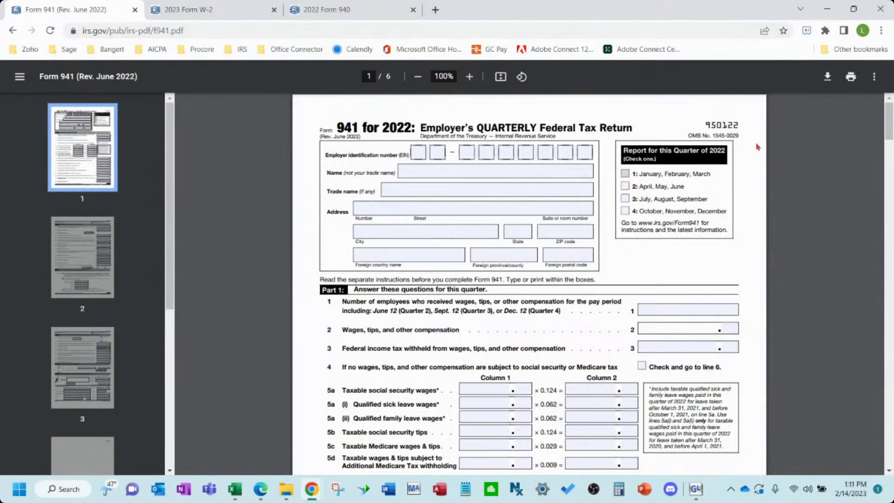
{"action": "left_click_drag", "start_coordinate": [626, 8], "coordinate": [893, 28]}
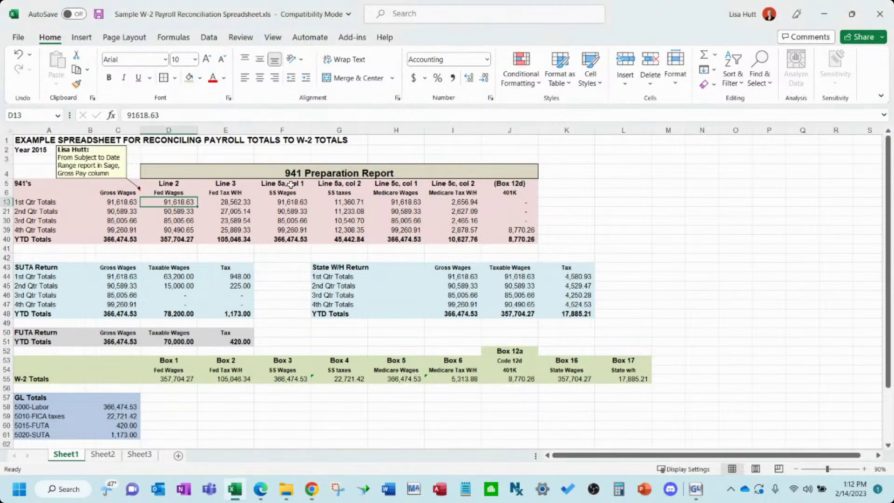
{"action": "left_click", "coordinate": [348, 204]}
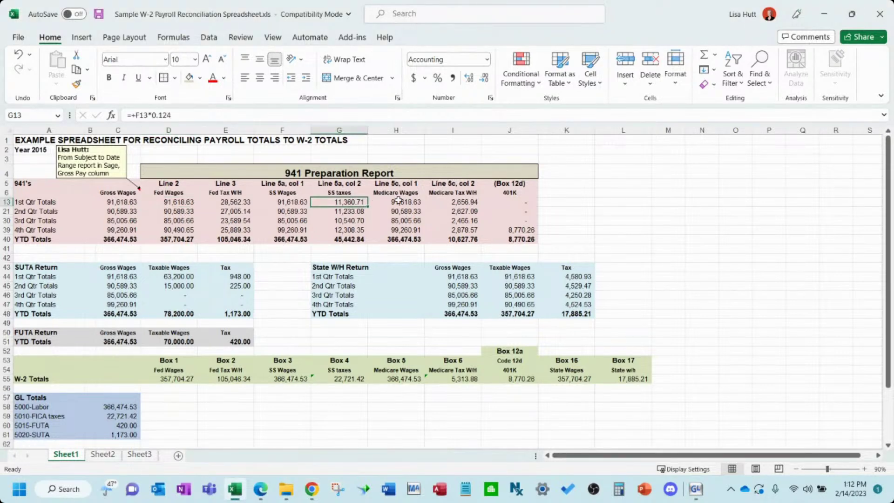
{"action": "left_click", "coordinate": [182, 210]}
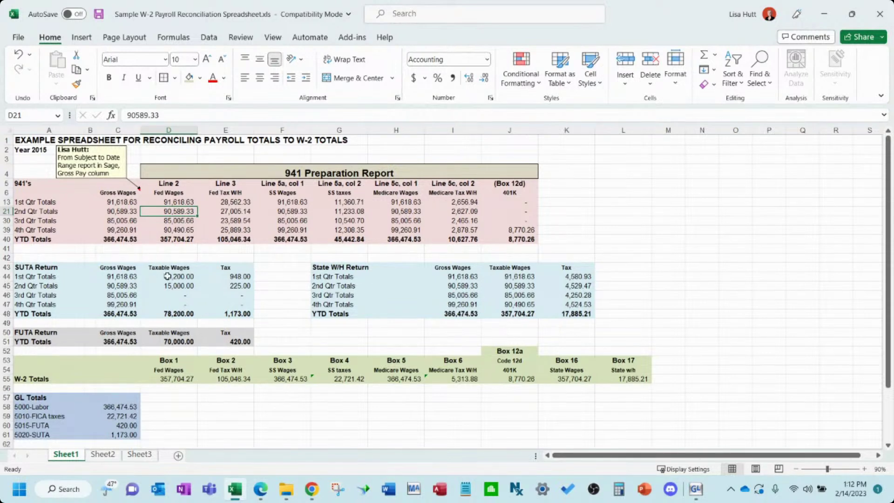
{"action": "left_click", "coordinate": [178, 239]}
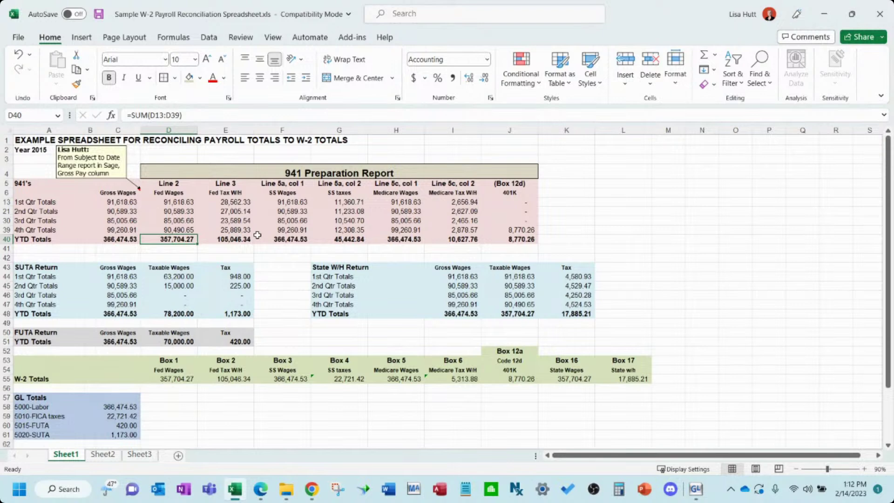
{"action": "left_click", "coordinate": [175, 380]}
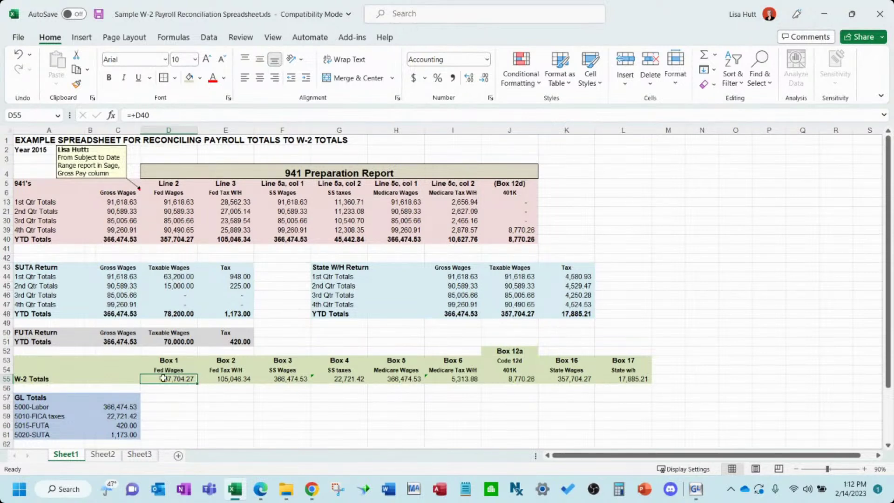
{"action": "left_click", "coordinate": [223, 381]}
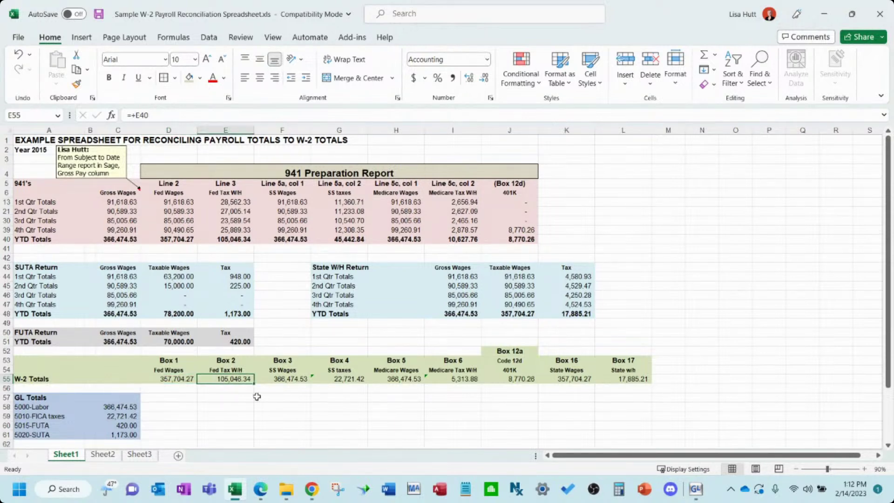
{"action": "left_click", "coordinate": [178, 381]}
{"action": "left_click_drag", "start_coordinate": [178, 381], "coordinate": [470, 383]}
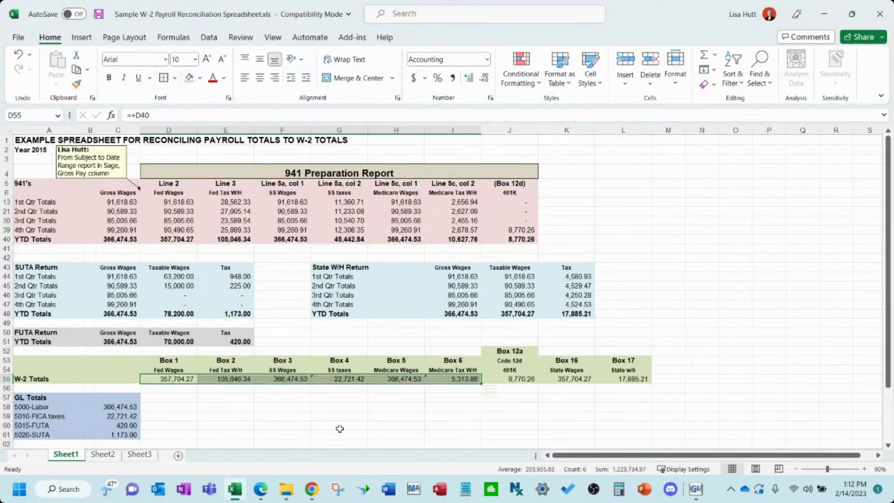
{"action": "left_click", "coordinate": [330, 418]}
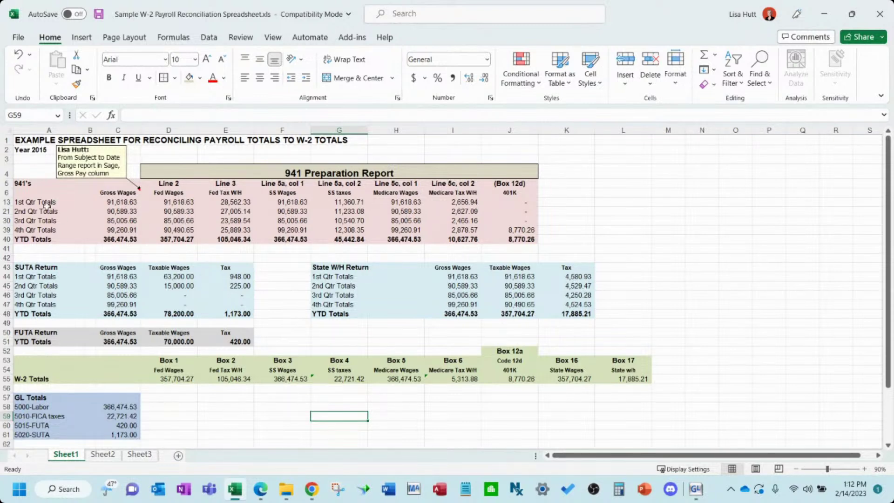
{"action": "left_click", "coordinate": [173, 379]}
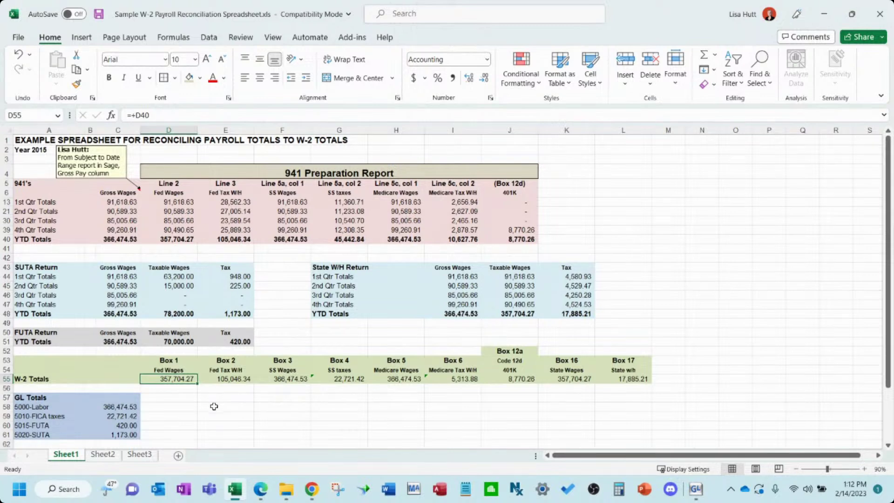
{"action": "left_click", "coordinate": [185, 206]}
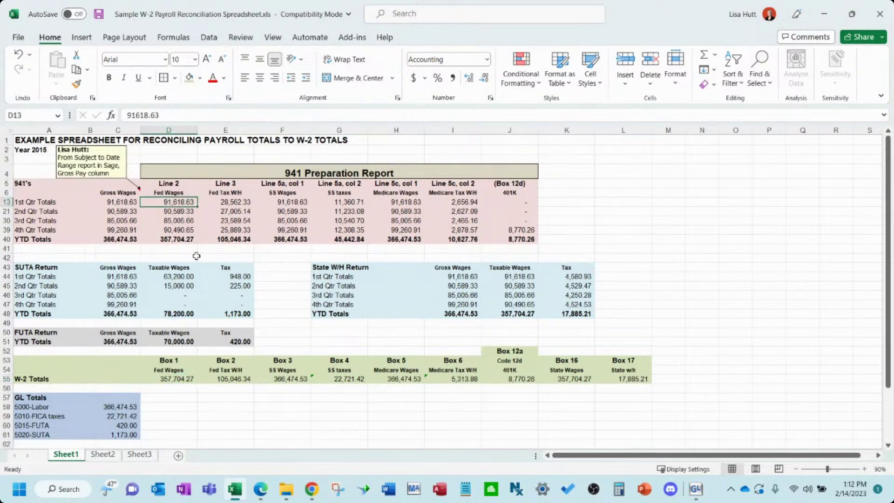
{"action": "left_click", "coordinate": [187, 376]}
{"action": "left_click", "coordinate": [186, 240]}
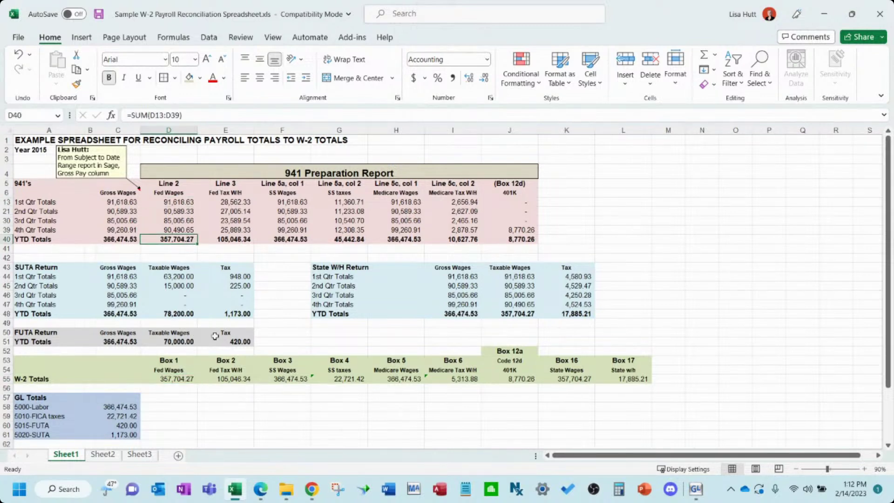
{"action": "left_click", "coordinate": [171, 381]}
{"action": "left_click", "coordinate": [177, 241]}
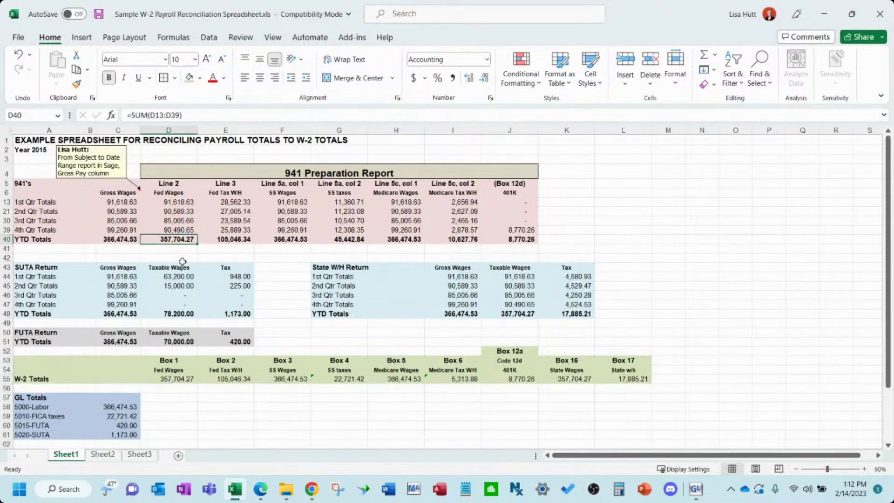
{"action": "left_click", "coordinate": [38, 381]}
{"action": "left_click", "coordinate": [188, 381]}
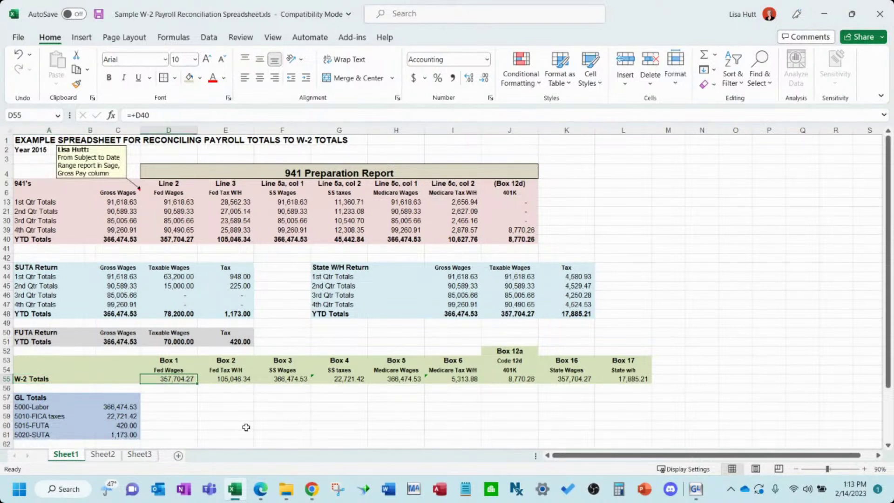
{"action": "left_click", "coordinate": [230, 388]}
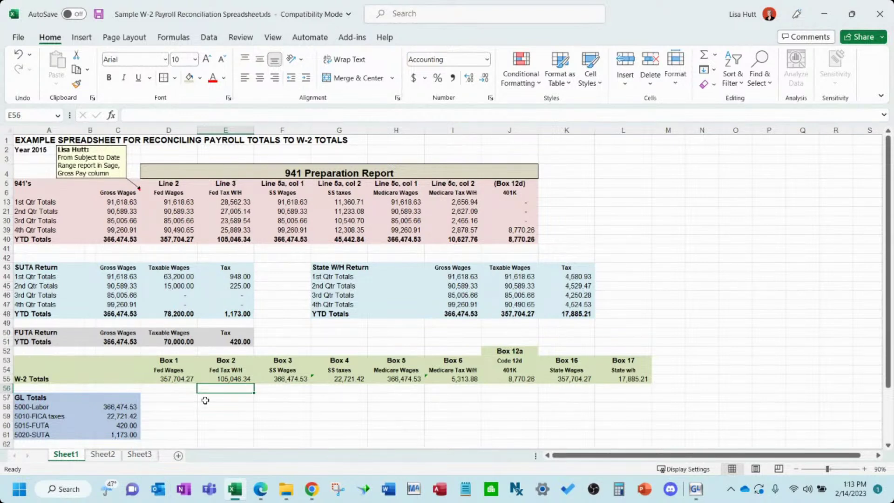
{"action": "left_click", "coordinate": [290, 379]}
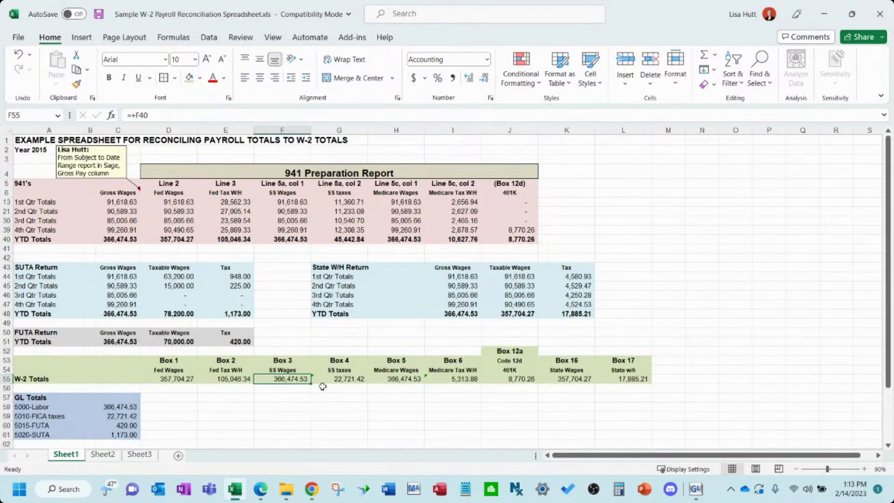
{"action": "left_click", "coordinate": [352, 239]}
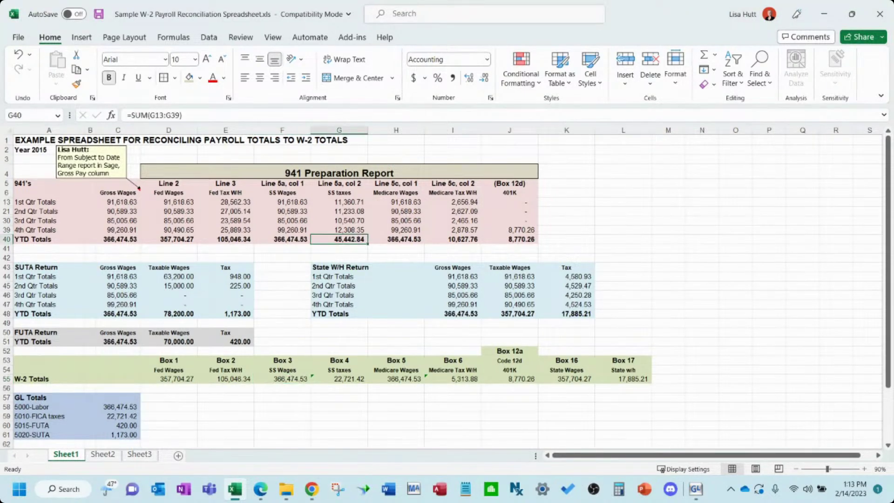
Maximize Chrome, view Form 941 line 5a column 2 and the 2023 W-2, then minimize it.
{"action": "key", "text": "alt+Tab"}
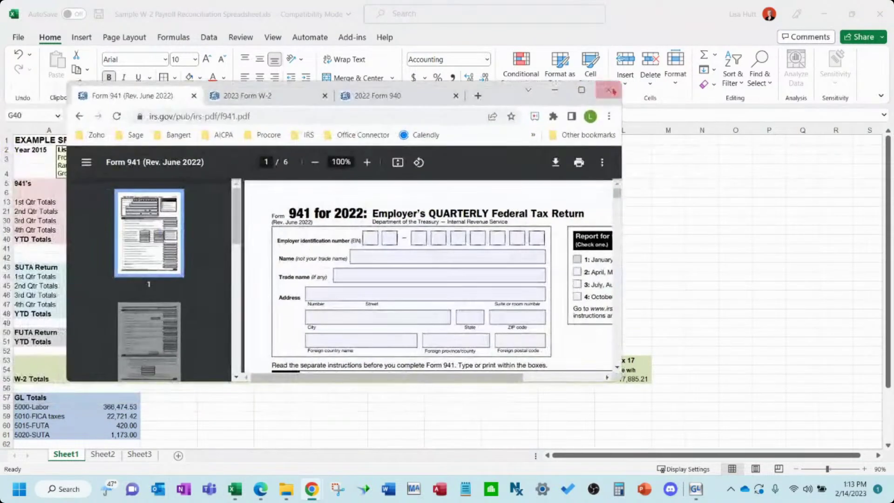
{"action": "left_click", "coordinate": [582, 89]}
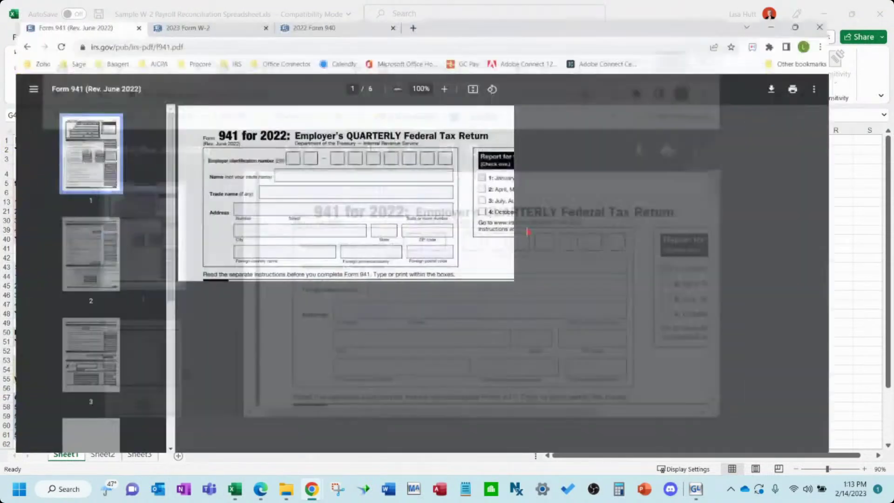
{"action": "scroll", "coordinate": [538, 226], "scroll_direction": "down", "scroll_amount": 3}
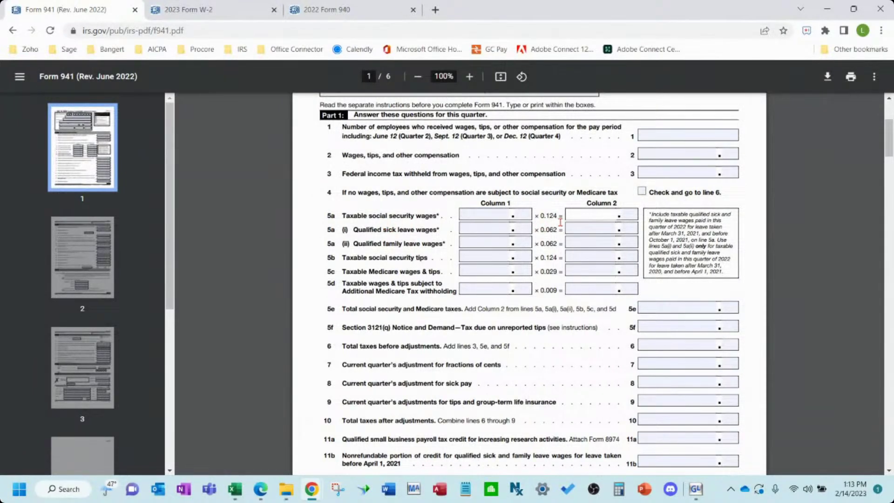
{"action": "left_click", "coordinate": [591, 214]}
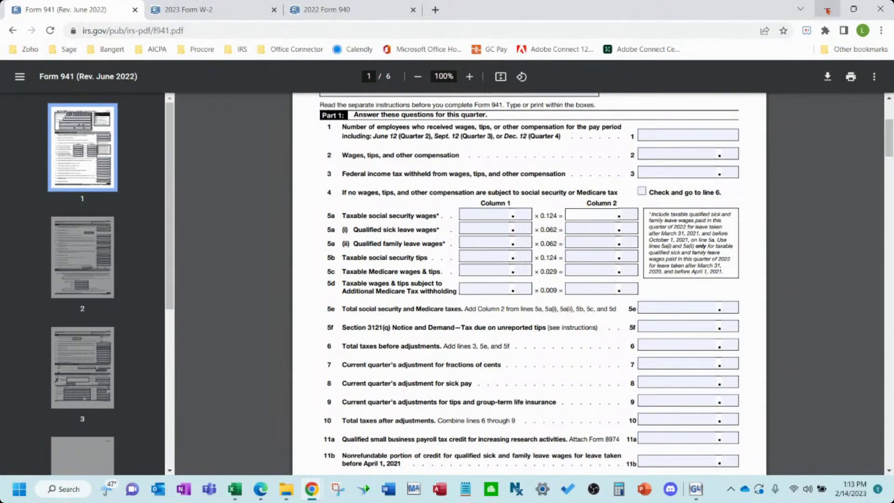
{"action": "left_click", "coordinate": [230, 10]}
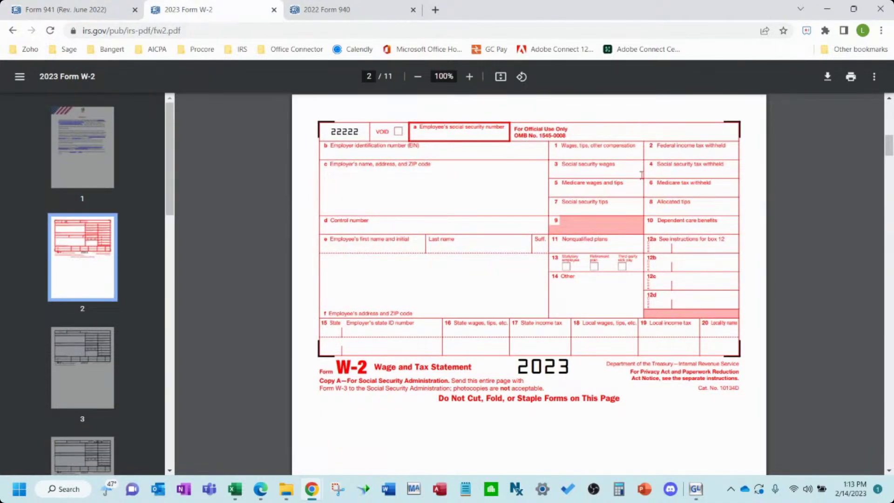
{"action": "left_click", "coordinate": [827, 9]}
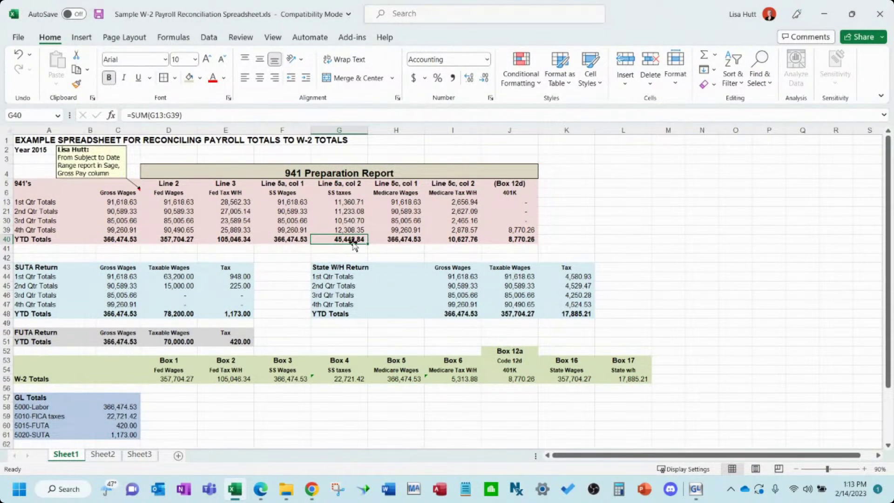
{"action": "left_click", "coordinate": [347, 380]}
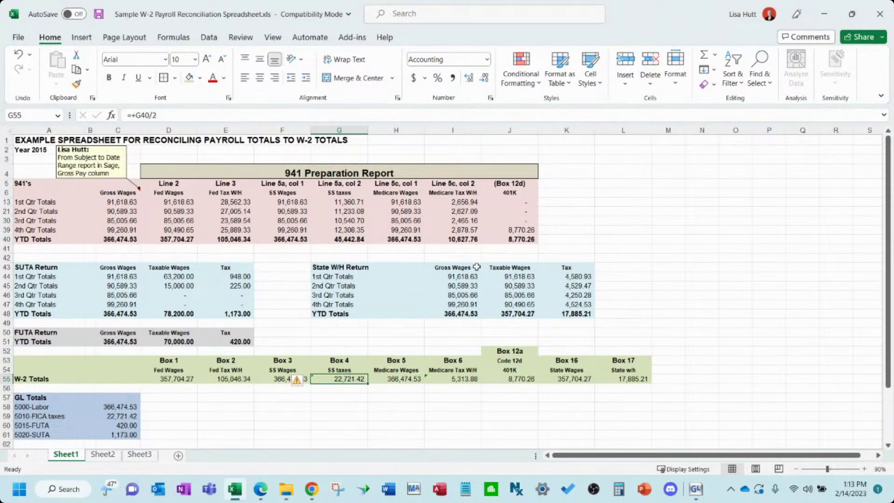
{"action": "left_click", "coordinate": [470, 239]}
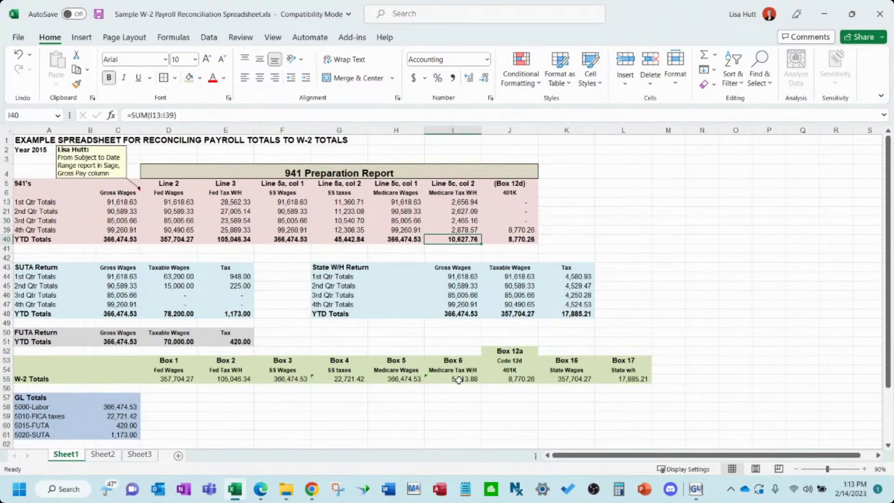
{"action": "left_click", "coordinate": [459, 380]}
{"action": "left_click", "coordinate": [295, 410]}
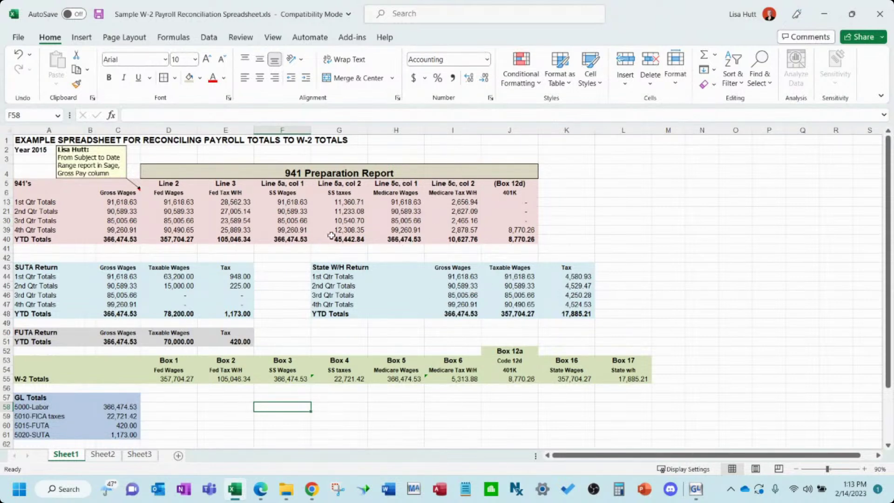
{"action": "left_click", "coordinate": [347, 240]}
{"action": "left_click", "coordinate": [461, 240]}
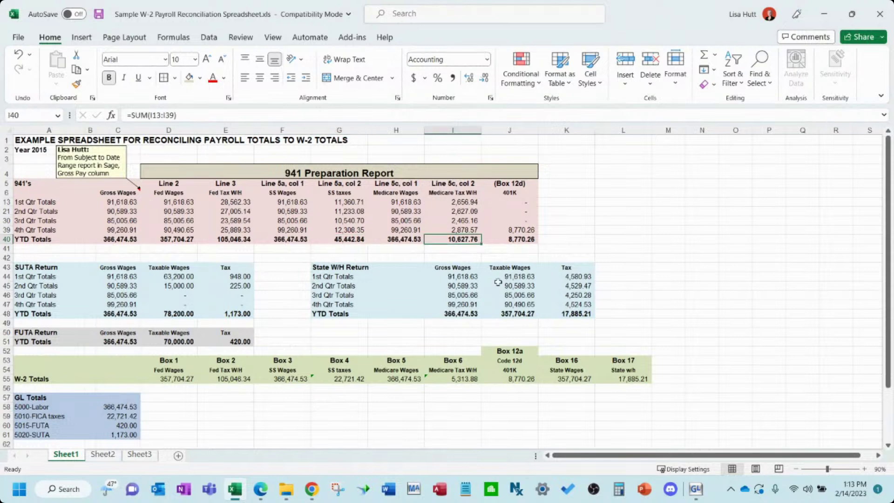
{"action": "left_click", "coordinate": [468, 379]}
{"action": "left_click", "coordinate": [345, 385]}
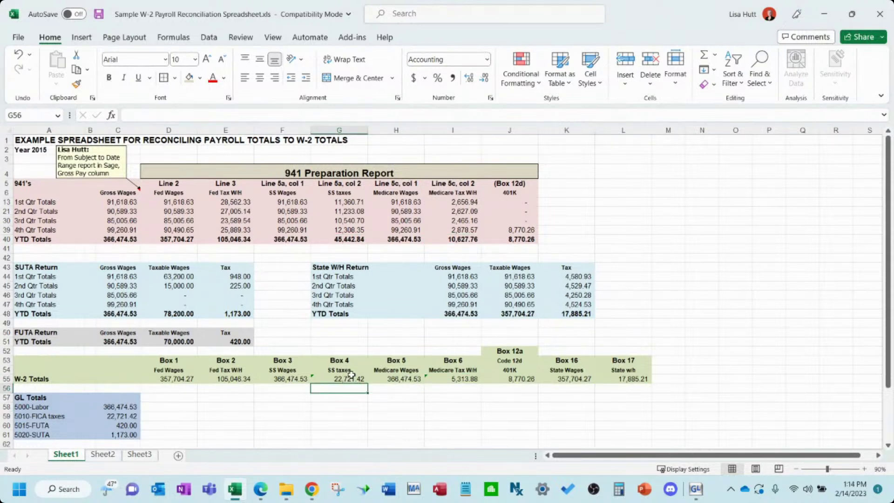
{"action": "left_click", "coordinate": [351, 379]}
{"action": "left_click", "coordinate": [466, 379]}
{"action": "left_click", "coordinate": [341, 377]}
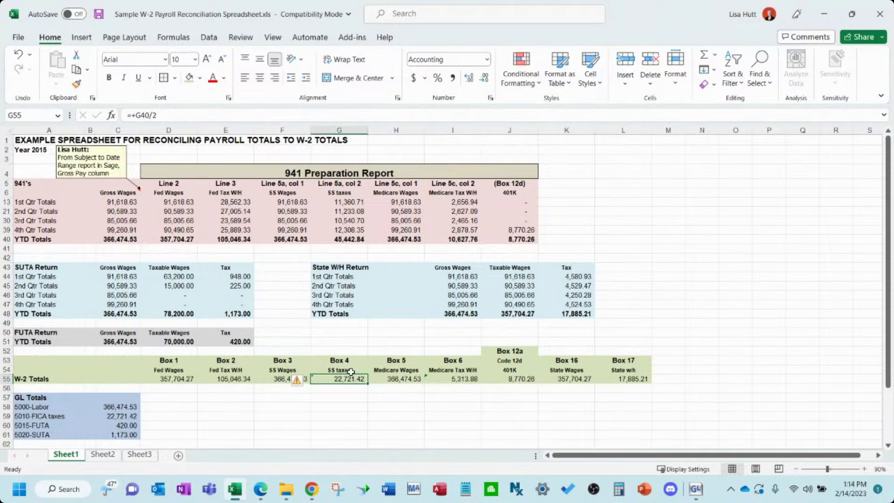
{"action": "left_click", "coordinate": [347, 242]}
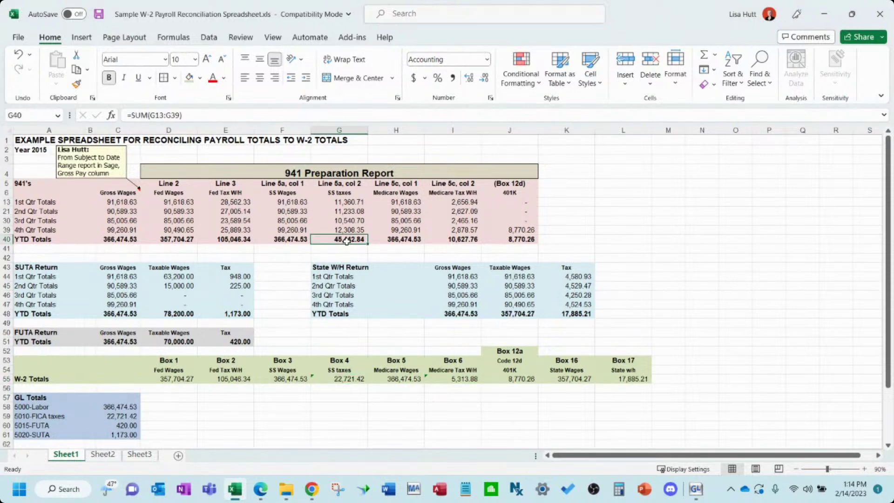
{"action": "left_click", "coordinate": [355, 379]}
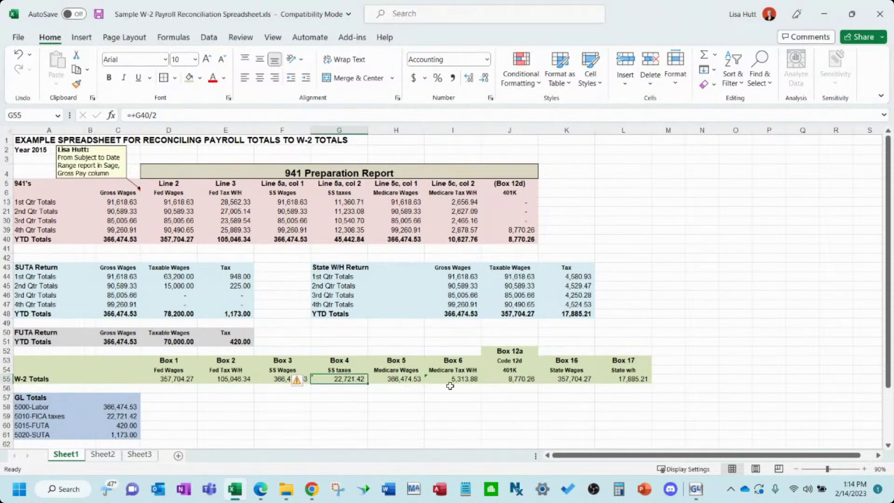
{"action": "left_click", "coordinate": [471, 381]}
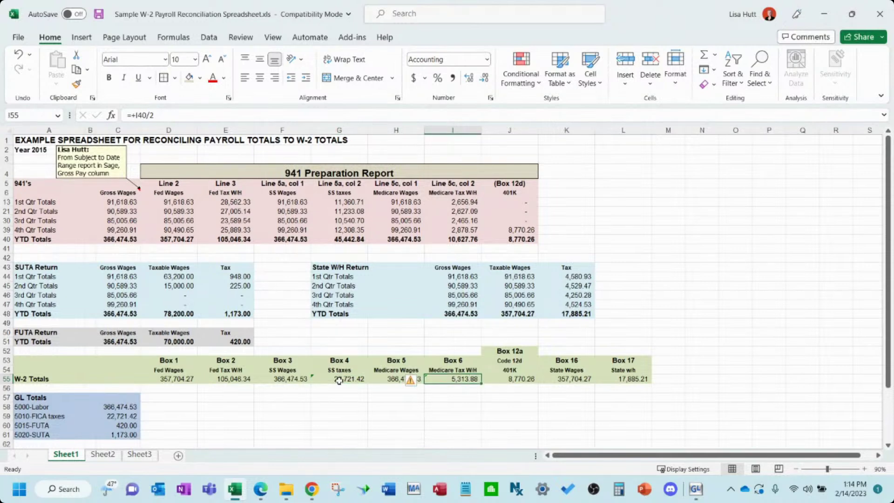
{"action": "left_click", "coordinate": [339, 381]}
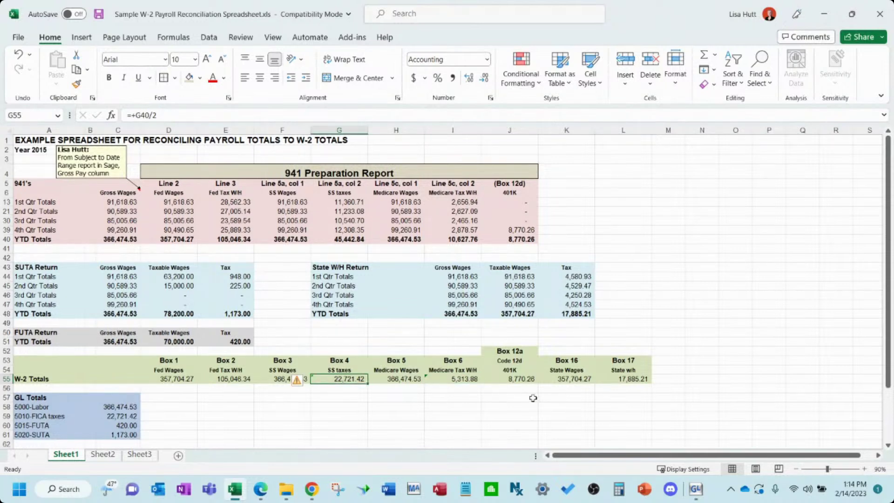
{"action": "left_click", "coordinate": [522, 381]}
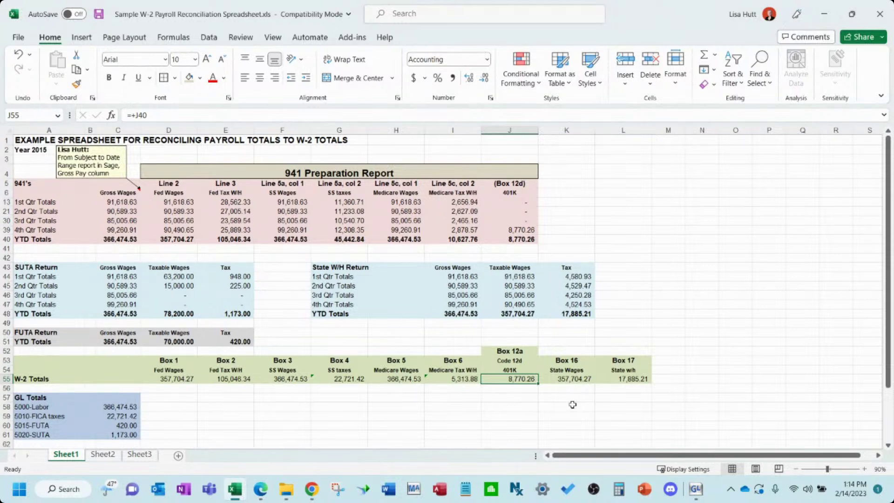
{"action": "mouse_move", "coordinate": [312, 489]}
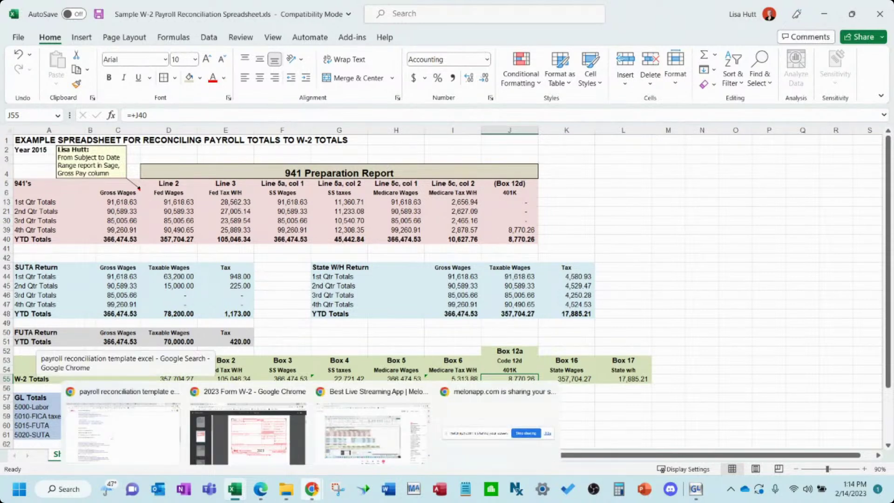
{"action": "left_click", "coordinate": [248, 434]}
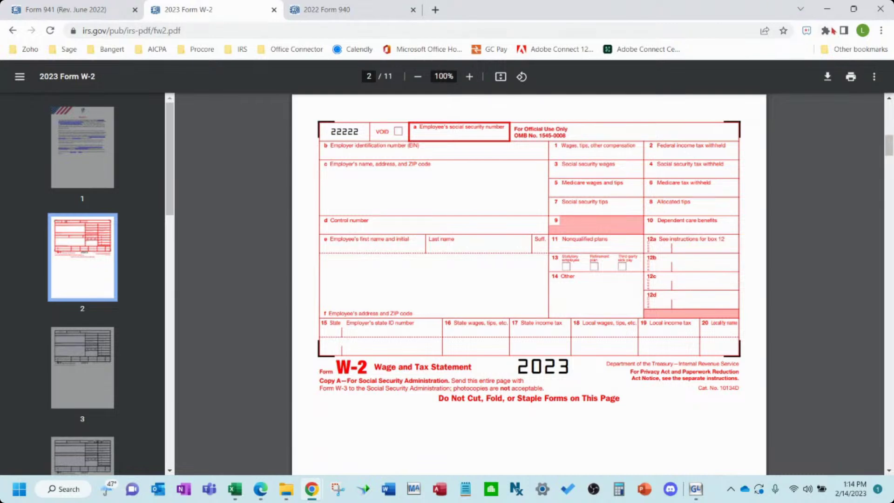
{"action": "left_click", "coordinate": [828, 13]}
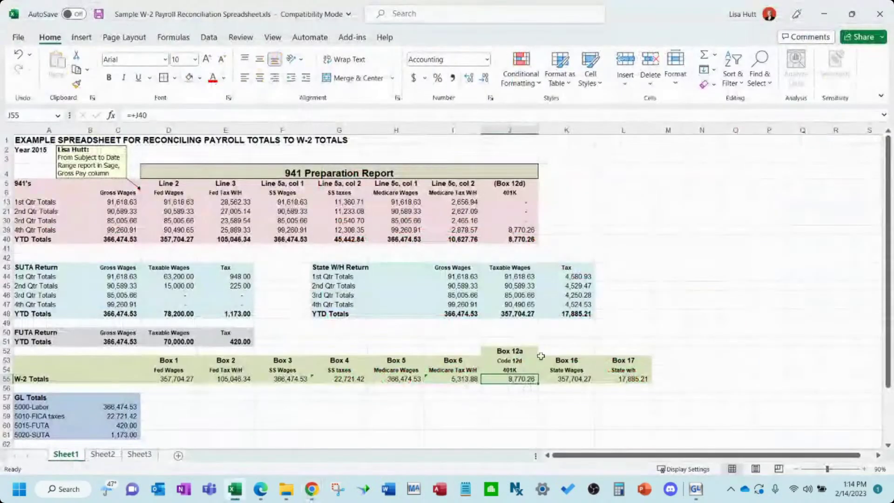
{"action": "left_click", "coordinate": [524, 350]}
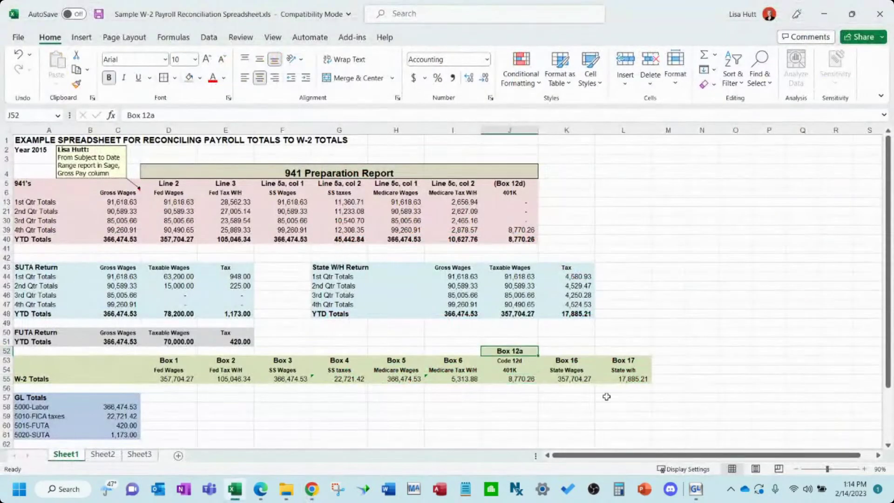
{"action": "left_click", "coordinate": [528, 379]}
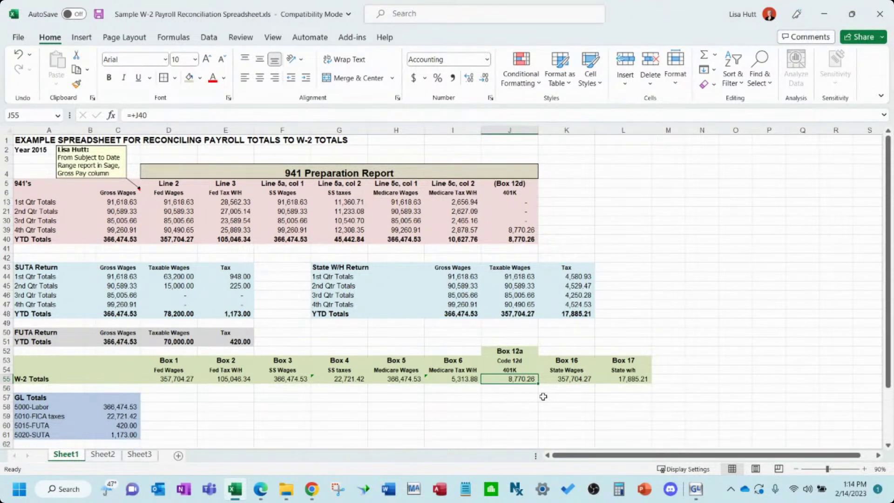
{"action": "left_click", "coordinate": [585, 380]}
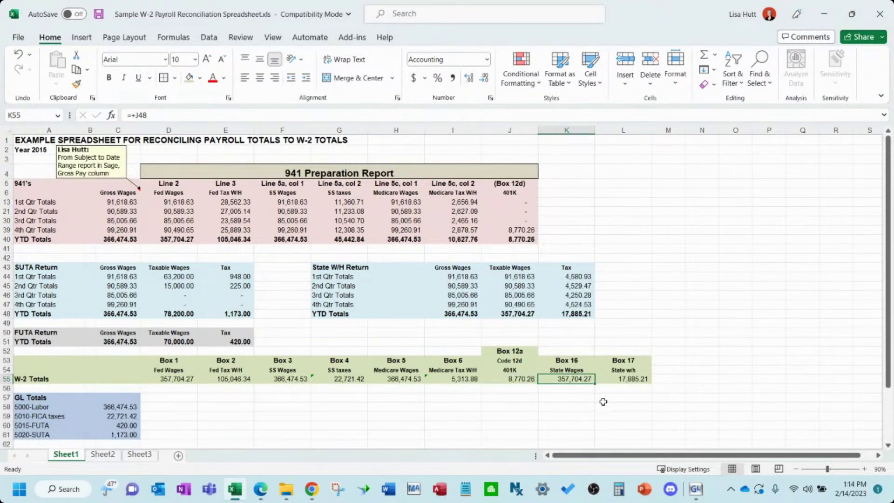
{"action": "left_click", "coordinate": [169, 381]}
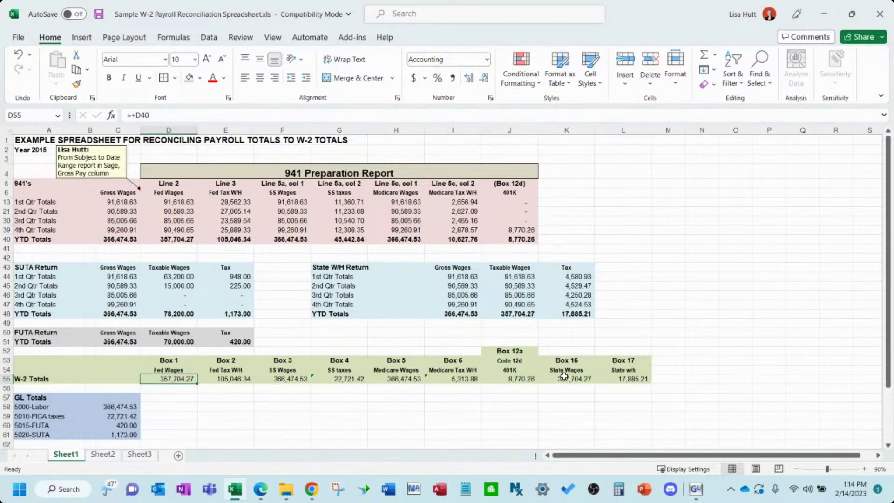
{"action": "left_click", "coordinate": [580, 379]}
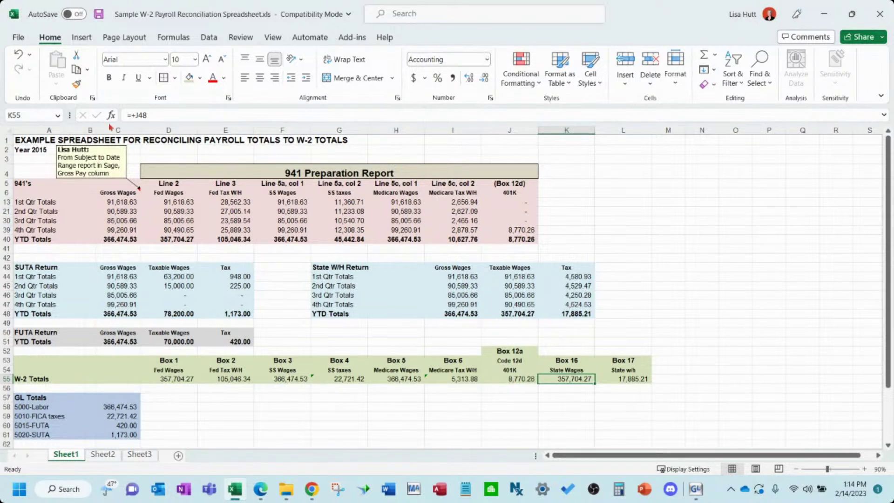
{"action": "left_click", "coordinate": [180, 377]}
{"action": "key", "text": "Right"}
{"action": "key", "text": "Right"}
{"action": "key", "text": "Right"}
{"action": "key", "text": "Right"}
{"action": "key", "text": "Right"}
{"action": "key", "text": "Right"}
{"action": "key", "text": "Right"}
{"action": "left_click", "coordinate": [183, 377]}
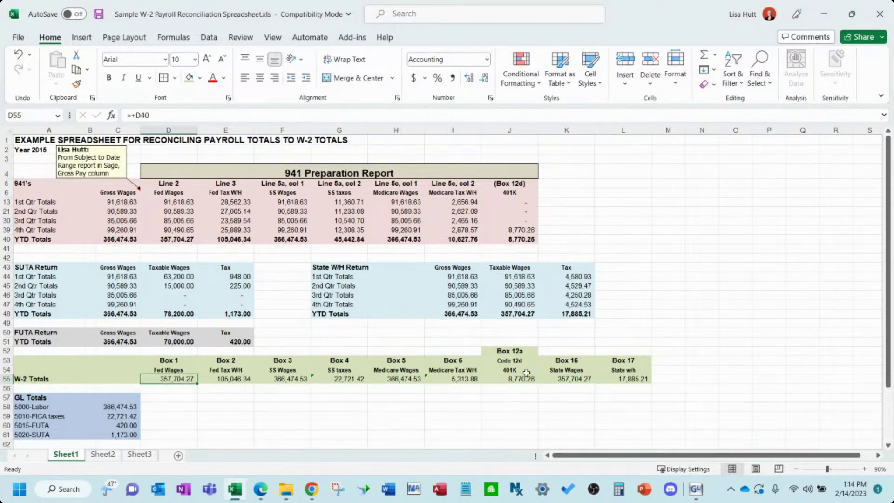
{"action": "left_click", "coordinate": [584, 379]}
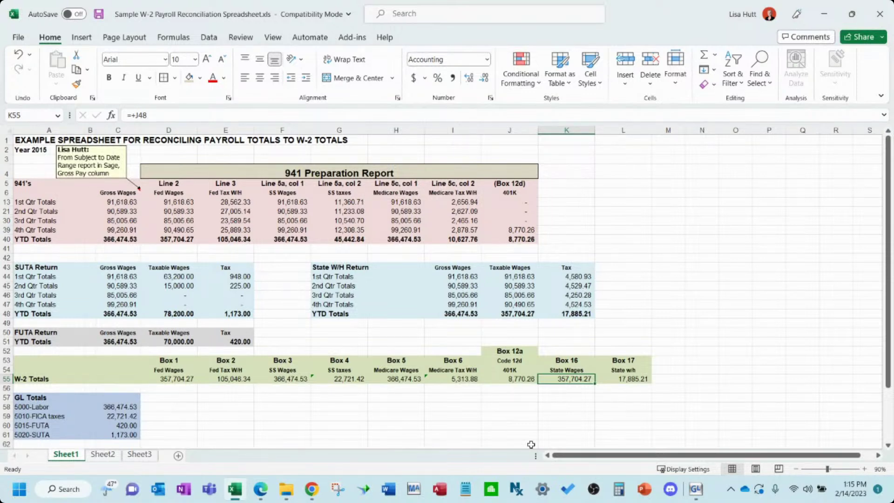
{"action": "left_click", "coordinate": [647, 379]}
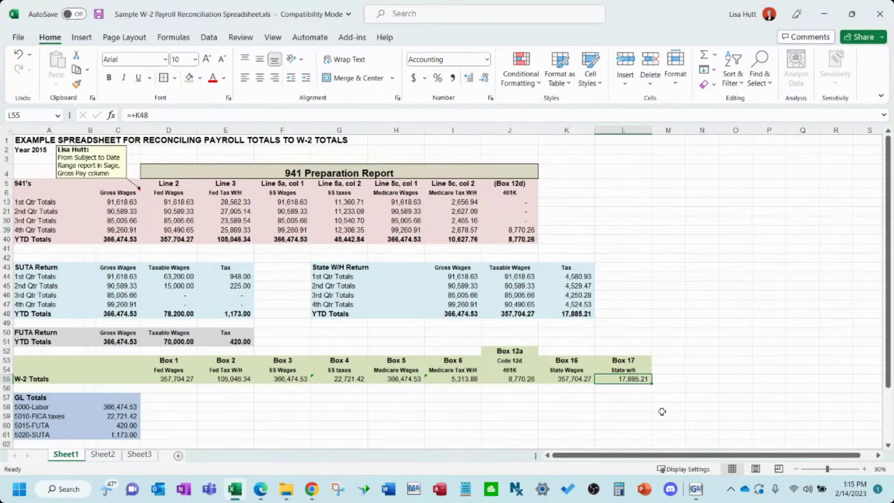
{"action": "left_click", "coordinate": [578, 277]}
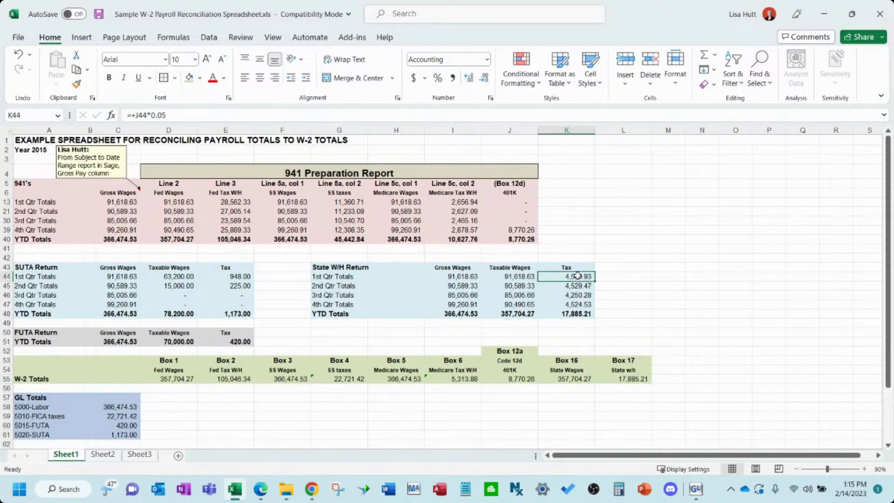
{"action": "left_click_drag", "start_coordinate": [579, 286], "coordinate": [421, 303]}
{"action": "left_click", "coordinate": [421, 329]}
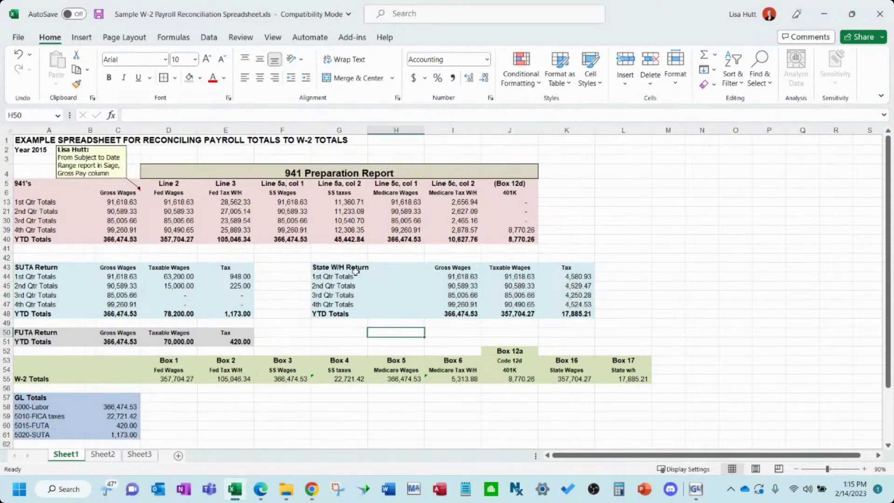
{"action": "left_click", "coordinate": [346, 278]}
{"action": "left_click", "coordinate": [338, 288]}
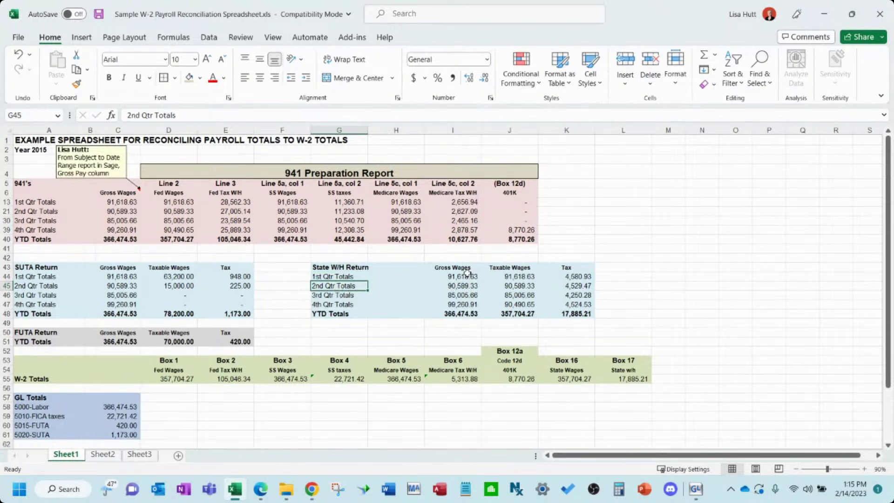
{"action": "left_click_drag", "start_coordinate": [465, 276], "coordinate": [590, 302]}
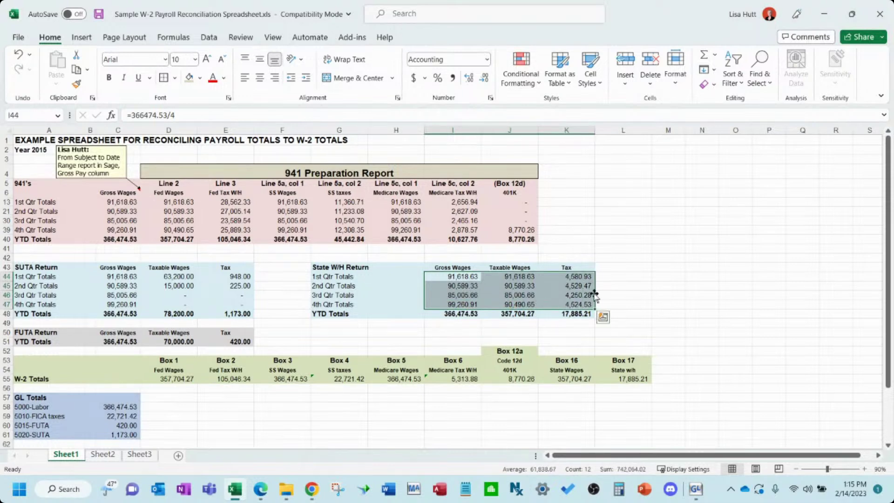
{"action": "left_click", "coordinate": [579, 314]}
{"action": "left_click", "coordinate": [636, 378]}
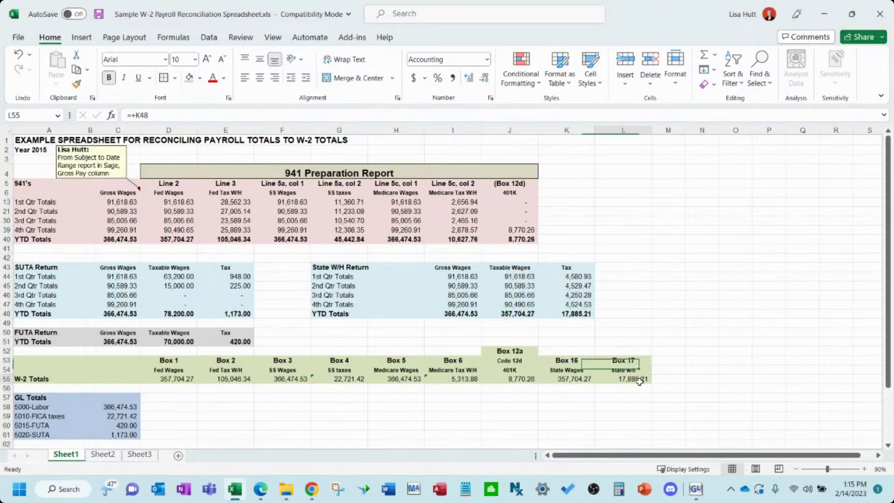
{"action": "left_click", "coordinate": [582, 317]}
{"action": "left_click", "coordinate": [630, 378]}
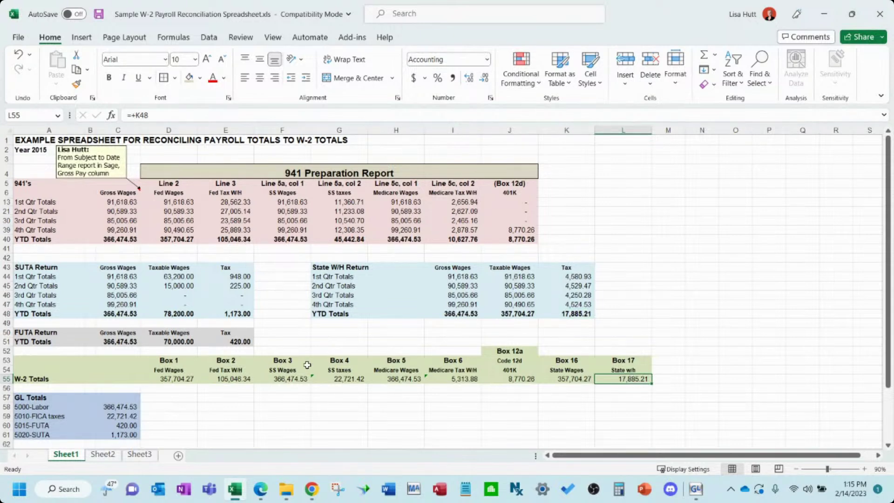
{"action": "left_click", "coordinate": [299, 397]}
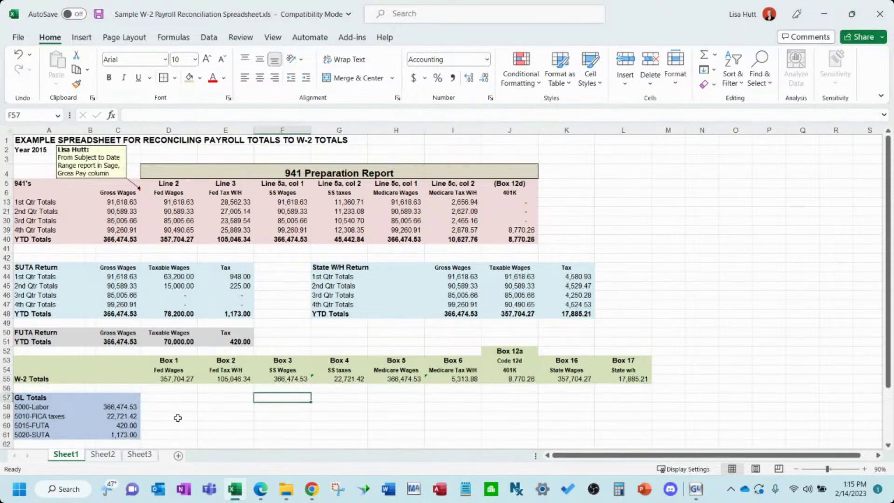
{"action": "left_click", "coordinate": [116, 408]}
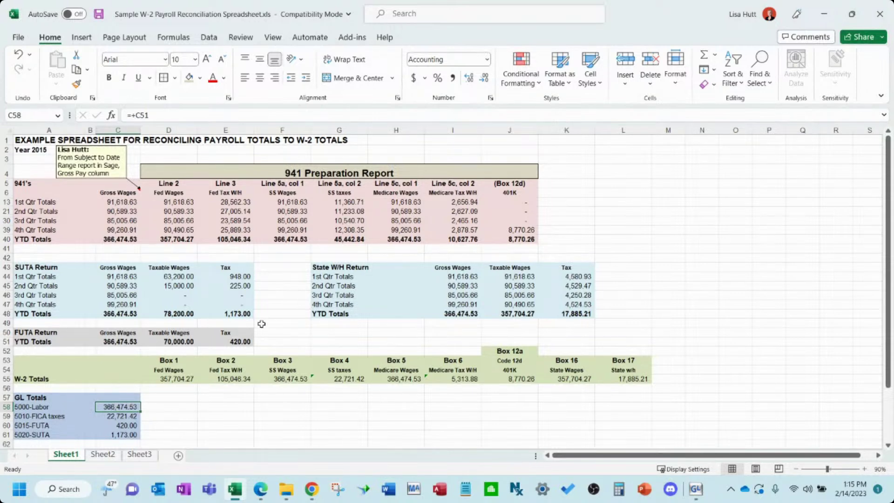
{"action": "left_click", "coordinate": [114, 242]}
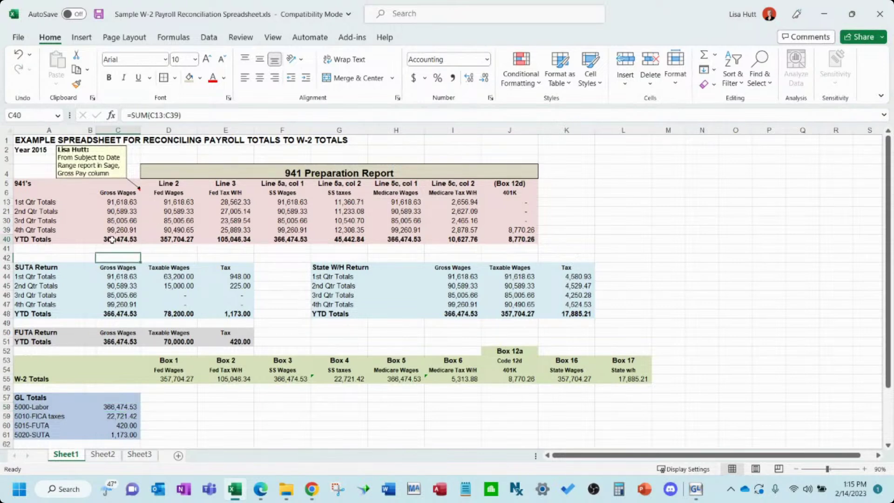
{"action": "left_click", "coordinate": [115, 408]}
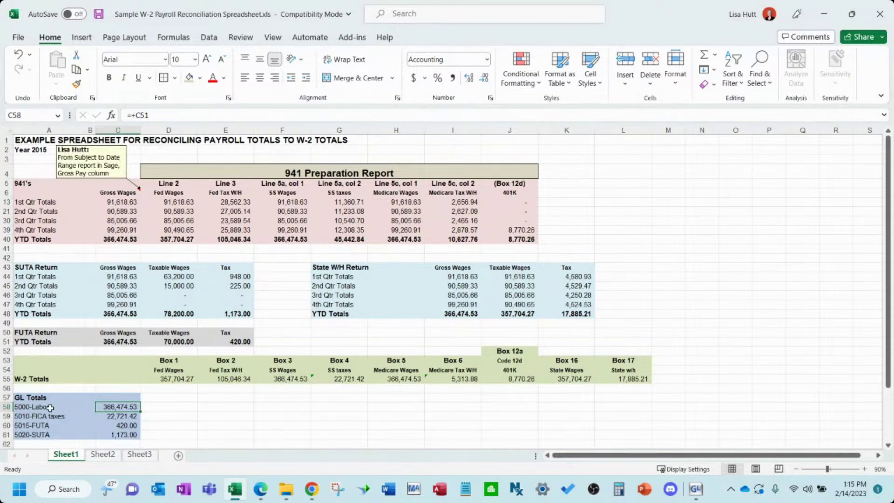
{"action": "left_click", "coordinate": [119, 418]}
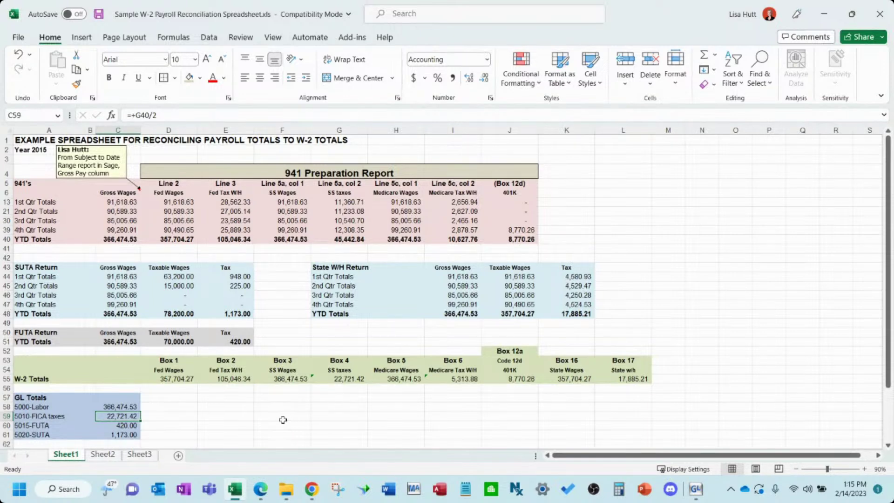
Append +I40/2 to the 5010-FICA taxes GL formula so it totals 28,035.30.
{"action": "left_click", "coordinate": [167, 115]}
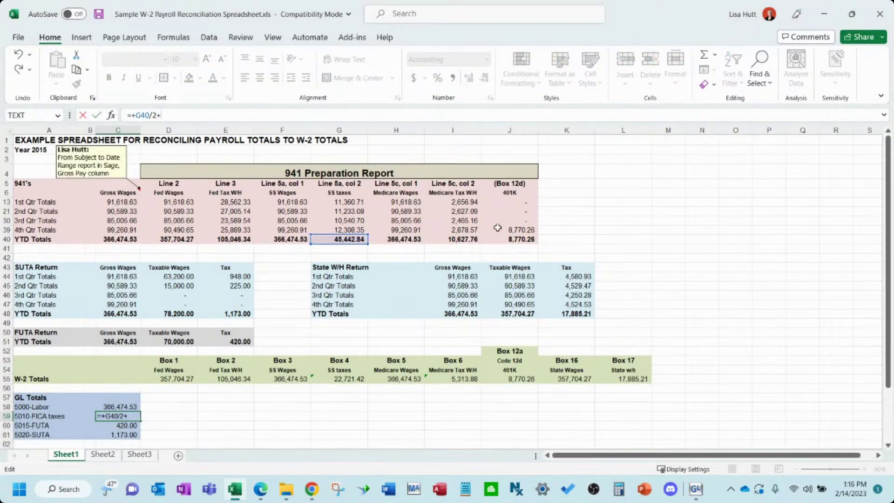
{"action": "left_click", "coordinate": [469, 239]}
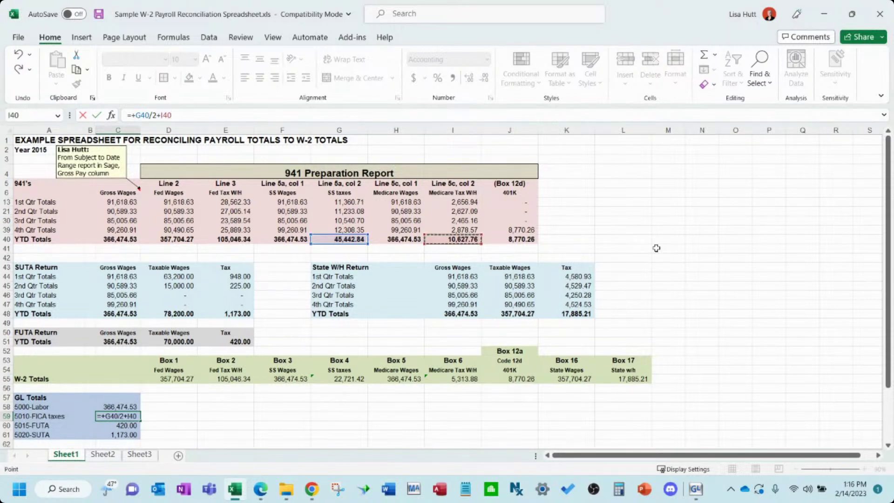
{"action": "type", "text": "/2"}
{"action": "key", "text": "Return"}
Check the updated FICA total against the SS and Medicare tax YTD totals.
{"action": "key", "text": "Up"}
{"action": "key", "text": "Left"}
{"action": "key", "text": "Right"}
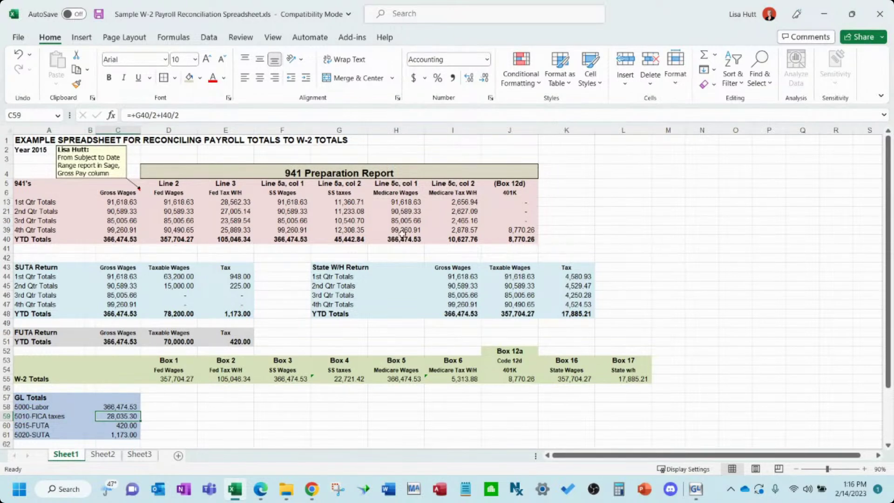
{"action": "left_click", "coordinate": [342, 239]}
{"action": "left_click", "coordinate": [465, 238]}
{"action": "left_click", "coordinate": [347, 238]}
Compare the 5015-FUTA and 5020-SUTA GL amounts with the FUTA and SUTA return tax totals.
{"action": "left_click", "coordinate": [130, 427]}
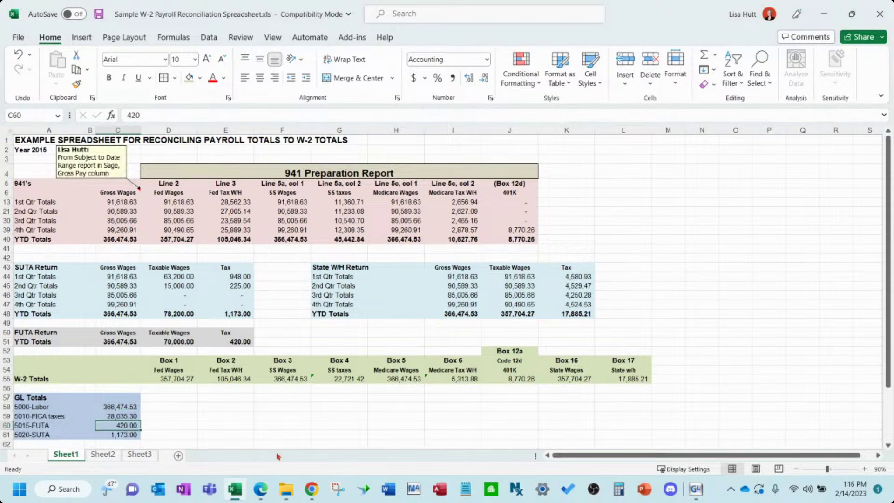
{"action": "left_click", "coordinate": [243, 341]}
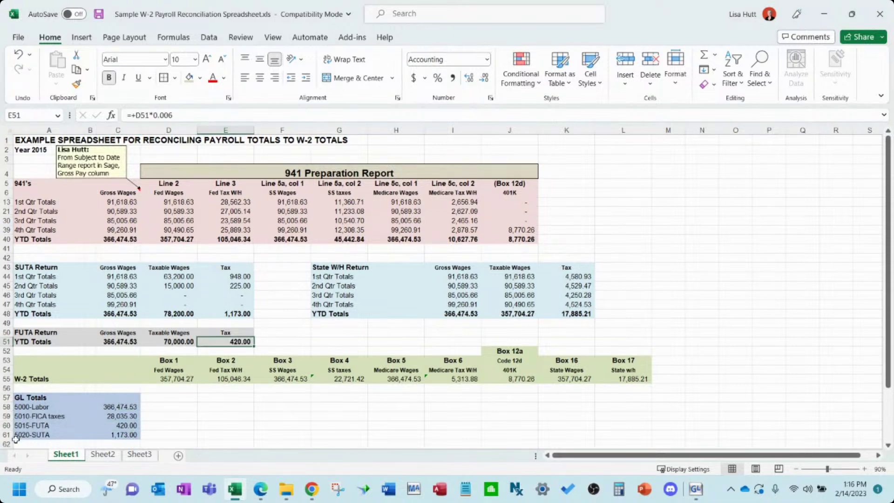
{"action": "left_click", "coordinate": [35, 426]}
{"action": "left_click", "coordinate": [130, 426]}
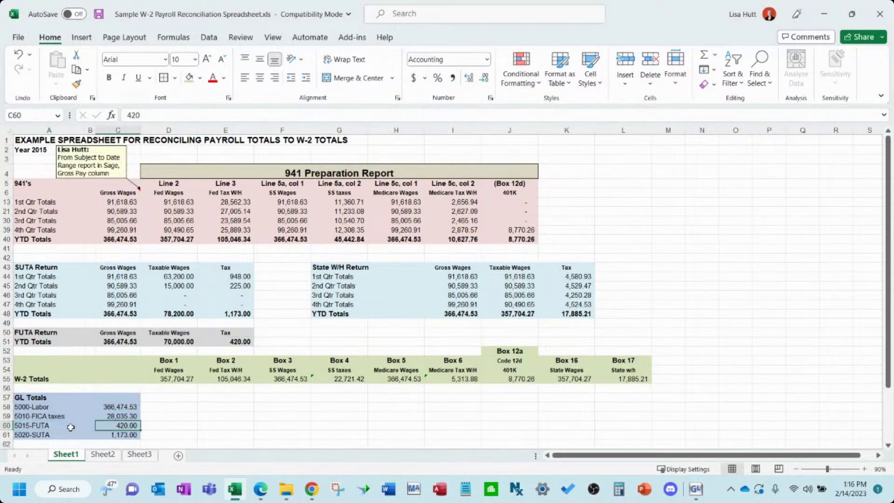
{"action": "left_click", "coordinate": [124, 436]}
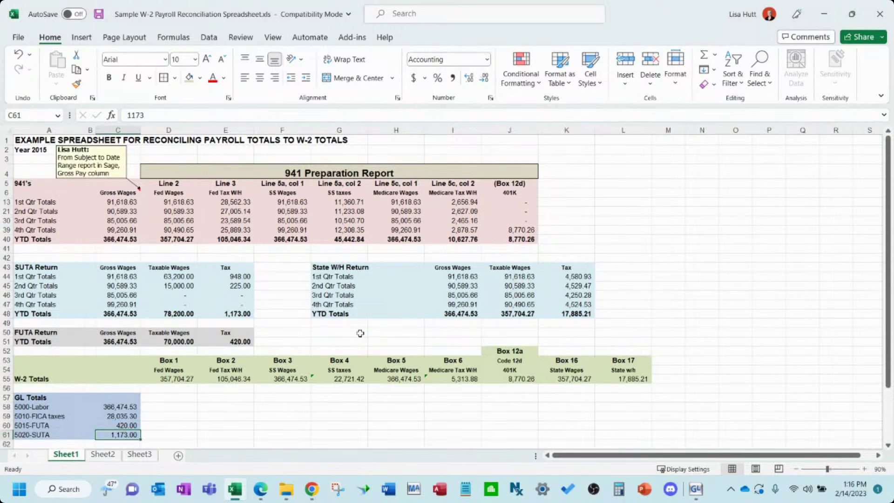
{"action": "left_click", "coordinate": [231, 317]}
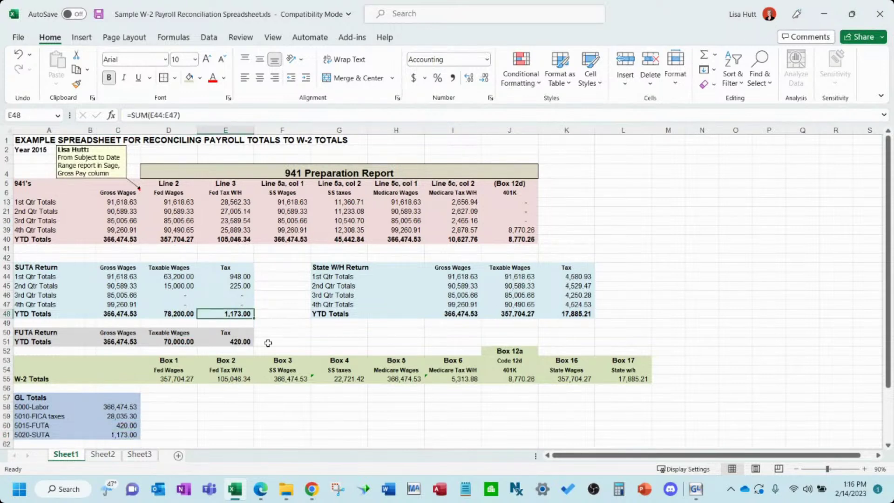
{"action": "left_click", "coordinate": [347, 328]}
Sum the state withholding figures and check them against the state withholding tax YTD total.
{"action": "left_click_drag", "start_coordinate": [386, 268], "coordinate": [575, 305]}
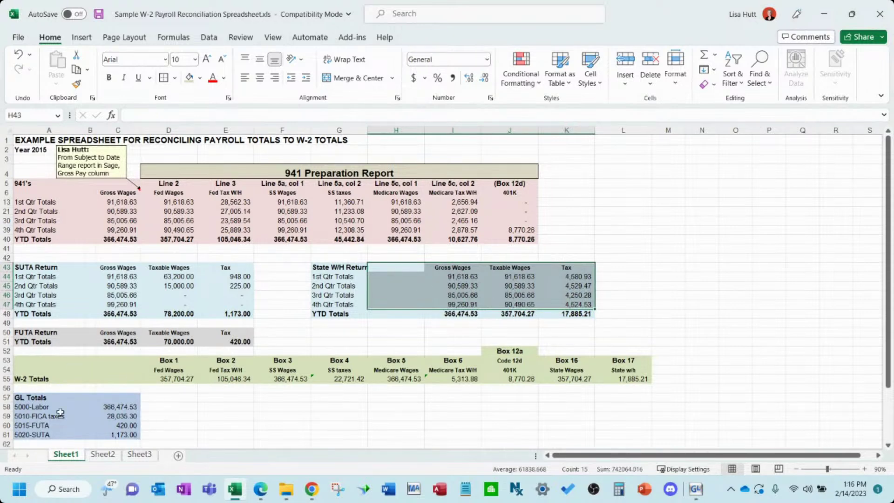
{"action": "left_click", "coordinate": [453, 408]}
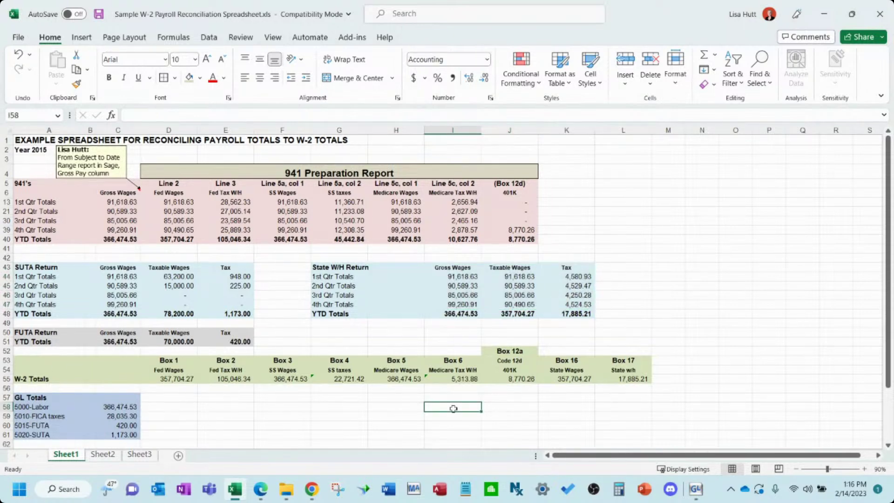
{"action": "left_click", "coordinate": [586, 314]}
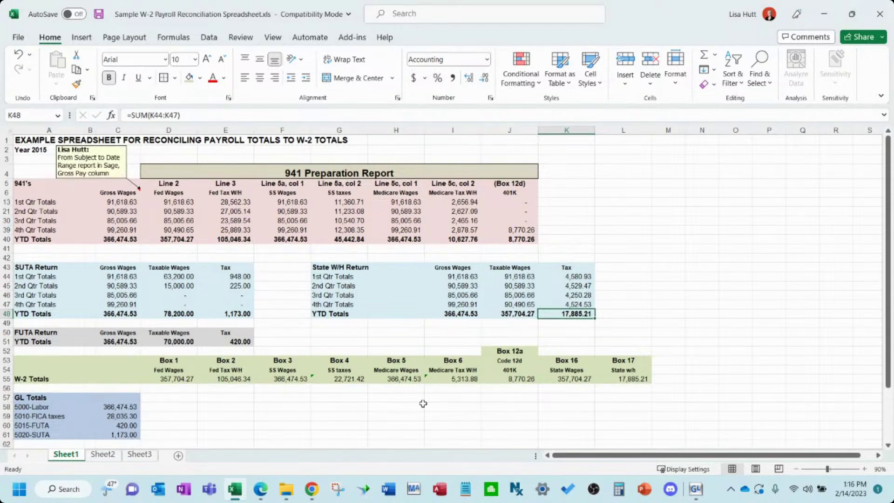
{"action": "left_click", "coordinate": [278, 426]}
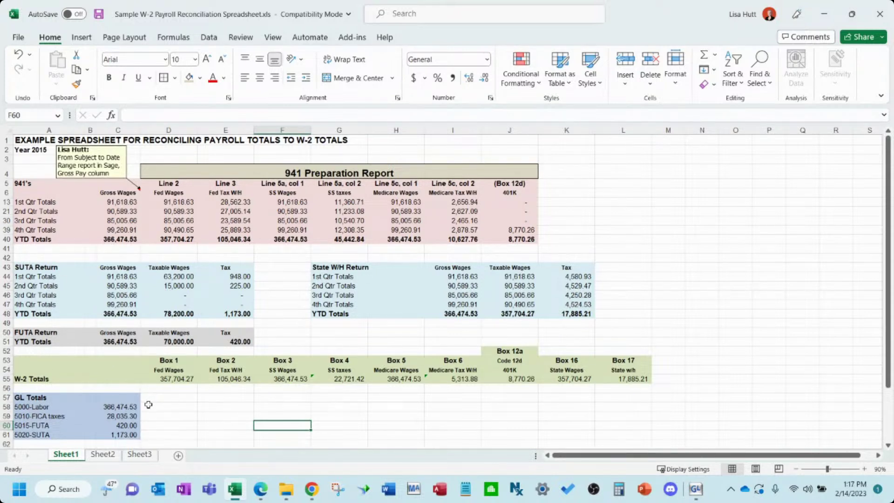
Review the Box 16 state wages formula and select the W-2 Totals row to see its sum.
{"action": "scroll", "coordinate": [148, 405], "scroll_direction": "down", "scroll_amount": 1}
{"action": "left_click_drag", "start_coordinate": [34, 419], "coordinate": [130, 446]}
{"action": "left_click", "coordinate": [248, 405]}
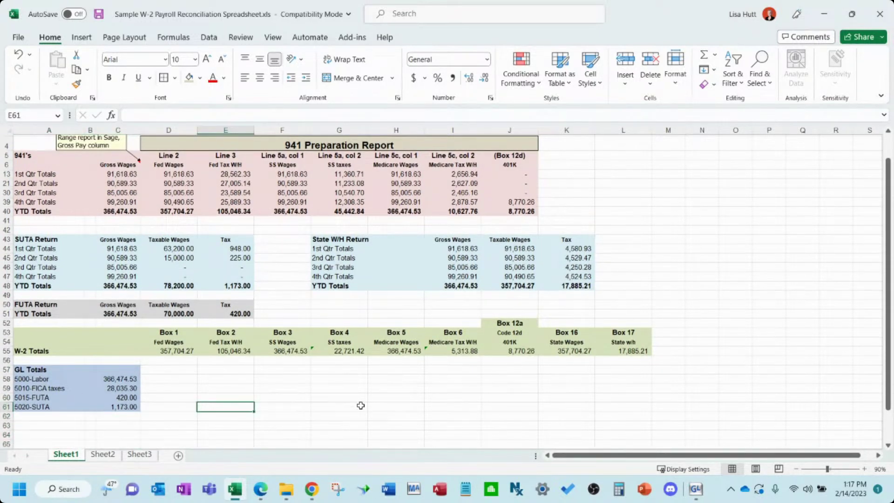
{"action": "scroll", "coordinate": [360, 405], "scroll_direction": "up", "scroll_amount": 1}
{"action": "scroll", "coordinate": [361, 405], "scroll_direction": "up", "scroll_amount": 1}
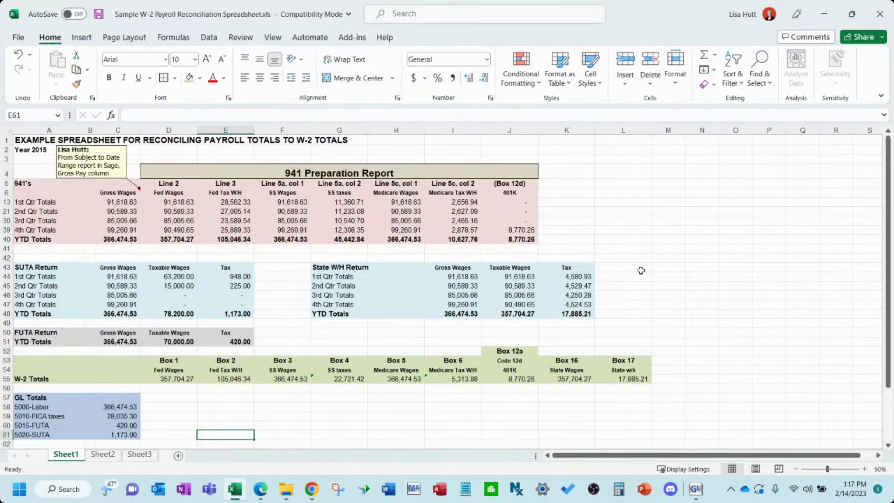
{"action": "left_click", "coordinate": [574, 378]}
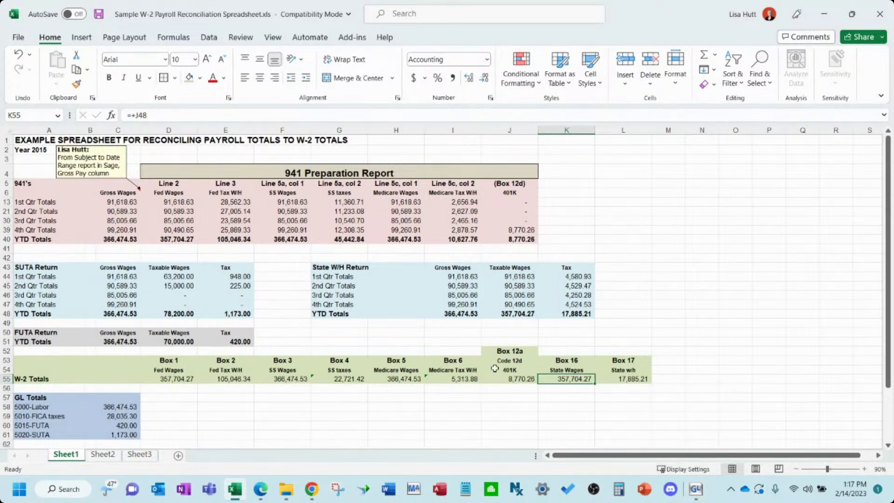
{"action": "left_click_drag", "start_coordinate": [163, 378], "coordinate": [607, 378]}
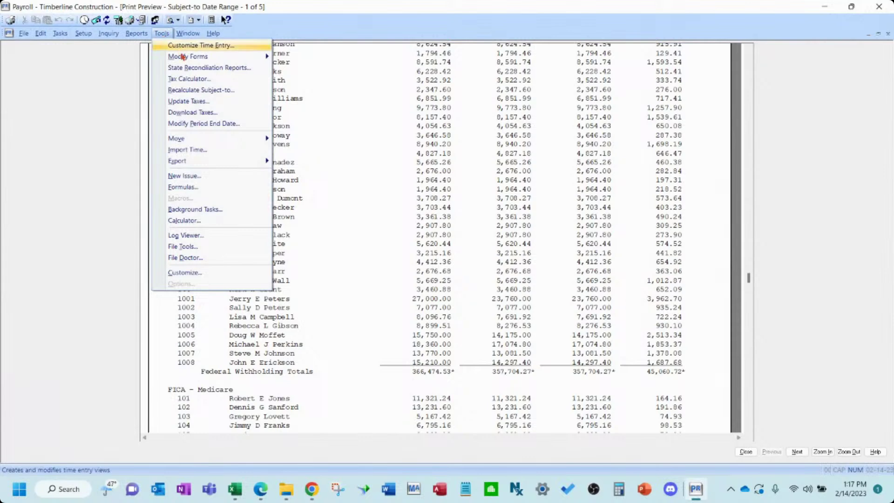
Load the 401K deduction in Payroll Deduction Setup and uncheck its pre-tax status for SWH.
{"action": "mouse_move", "coordinate": [84, 35]}
{"action": "left_click", "coordinate": [103, 68]}
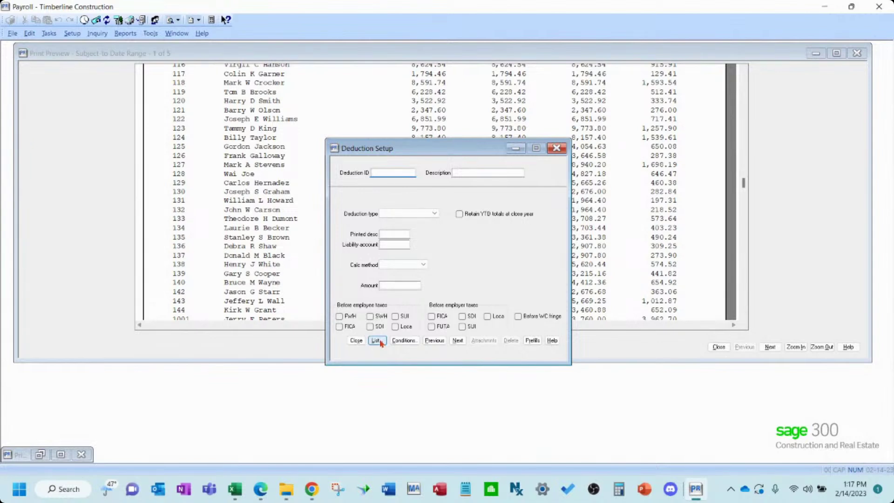
{"action": "left_click", "coordinate": [376, 341]}
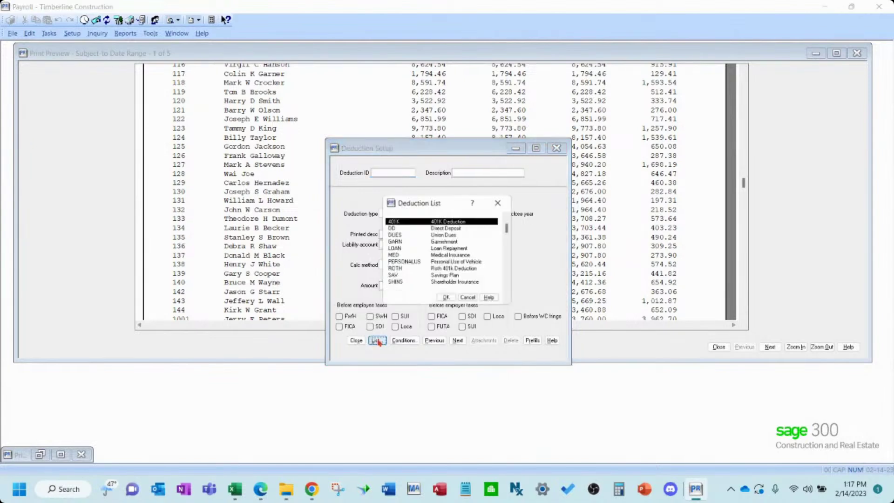
{"action": "double_click", "coordinate": [398, 223]}
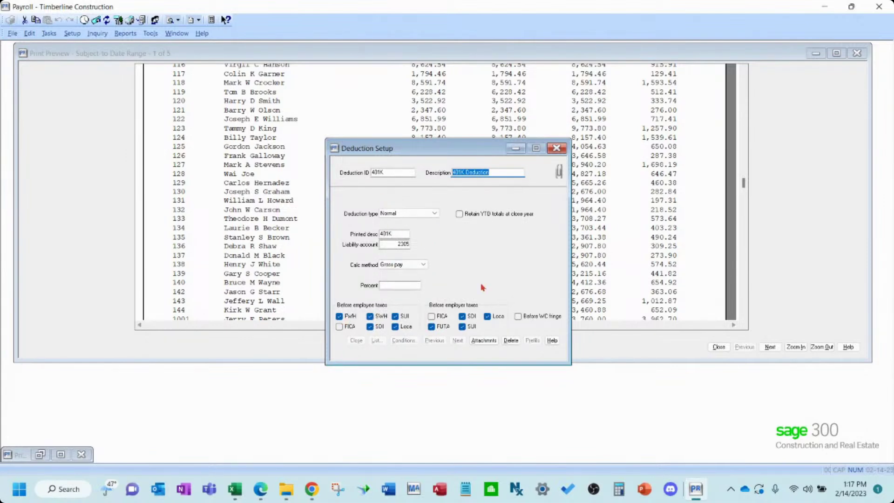
{"action": "key", "text": "Tab"}
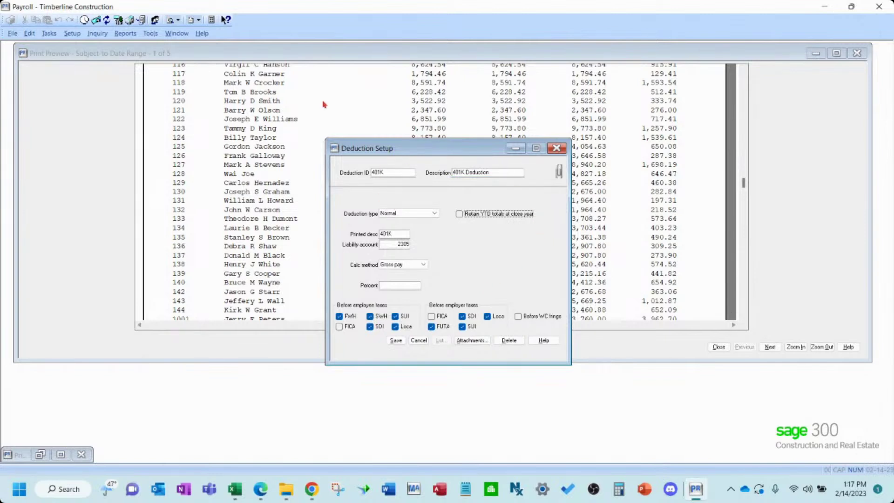
{"action": "left_click", "coordinate": [370, 316]}
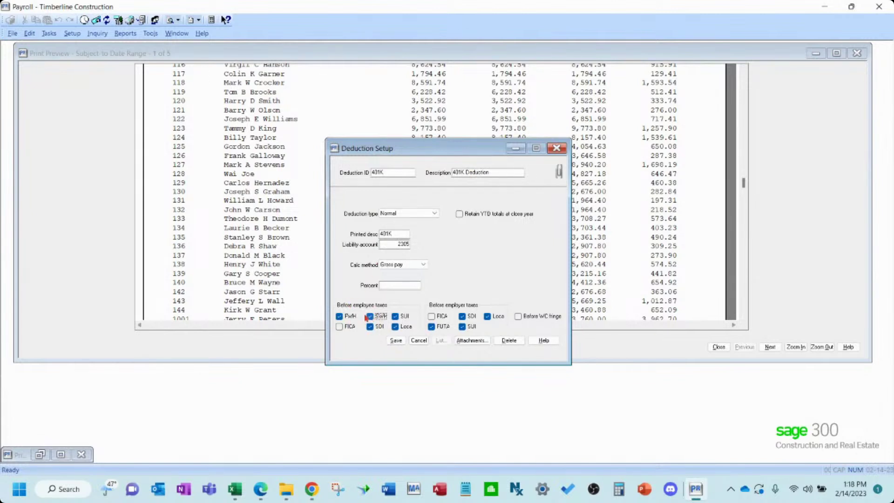
Discard the 401K deduction changes and close Deduction Setup.
{"action": "left_click", "coordinate": [419, 340]}
{"action": "left_click", "coordinate": [424, 270]}
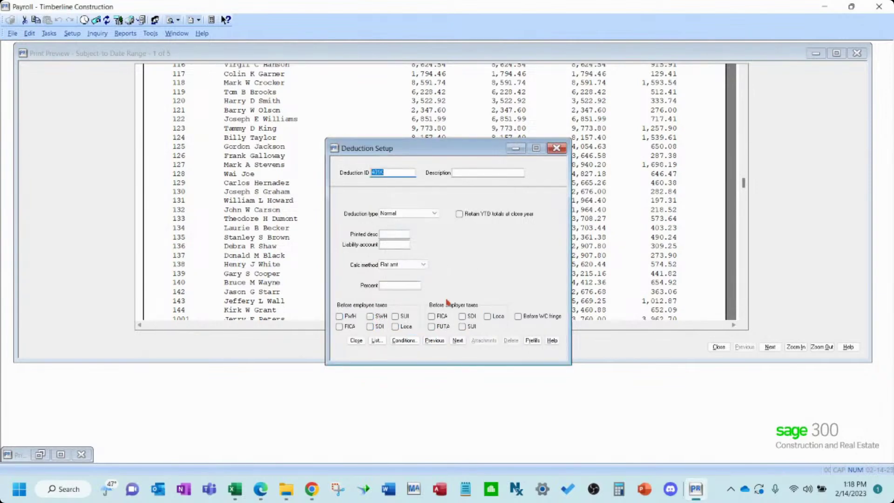
{"action": "left_click", "coordinate": [358, 341]}
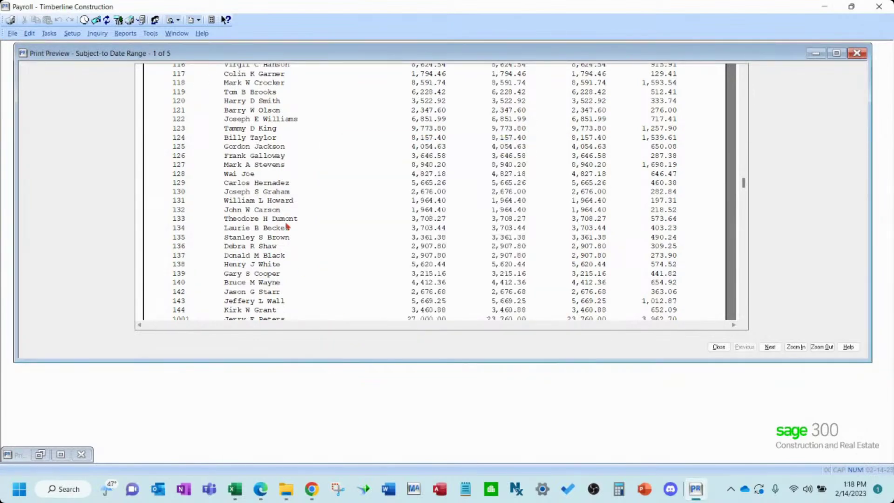
Load the 'default' W-2 form layout and view its Amounts box mappings.
{"action": "left_click", "coordinate": [150, 33]}
{"action": "mouse_move", "coordinate": [175, 59]}
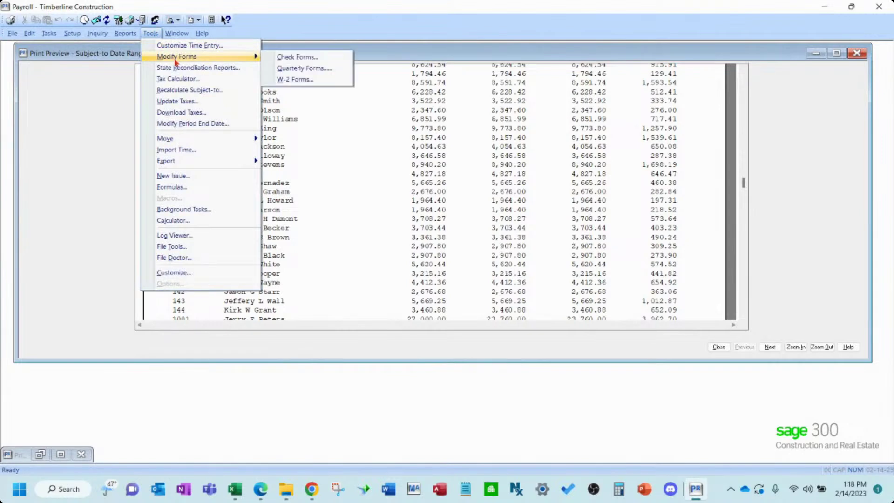
{"action": "left_click", "coordinate": [310, 80]}
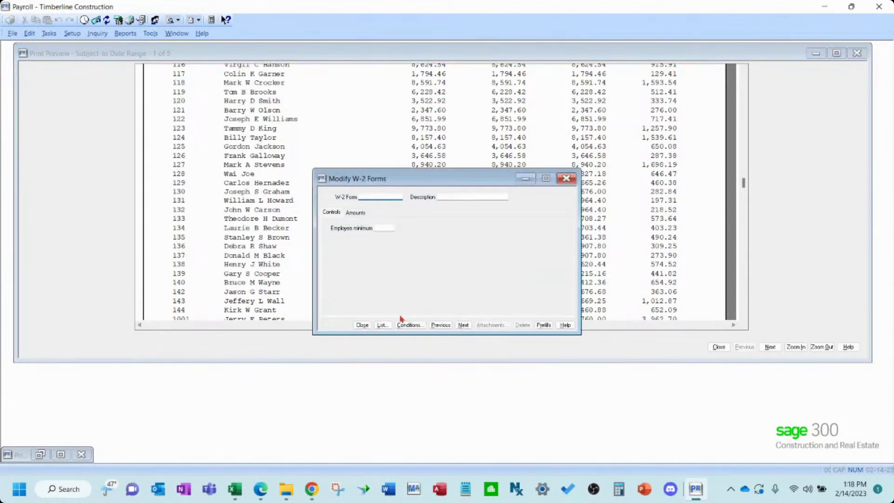
{"action": "left_click", "coordinate": [463, 325]}
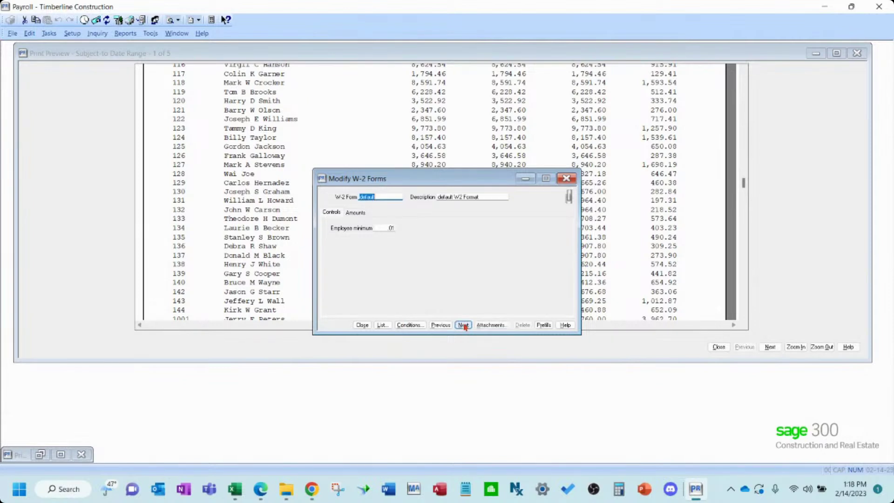
{"action": "left_click", "coordinate": [356, 213]}
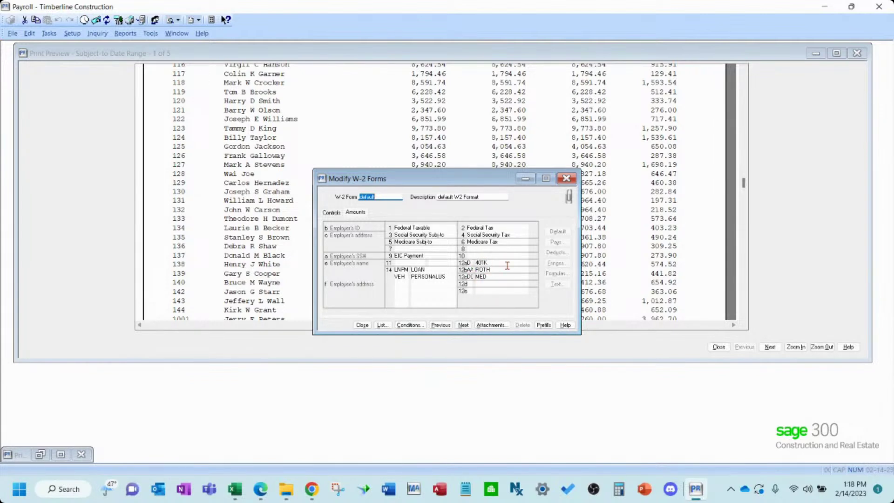
Check what feeds W-2 Box 1, then close the form and minimize Payroll back to Excel.
{"action": "left_click", "coordinate": [381, 247]}
{"action": "left_click", "coordinate": [438, 326]}
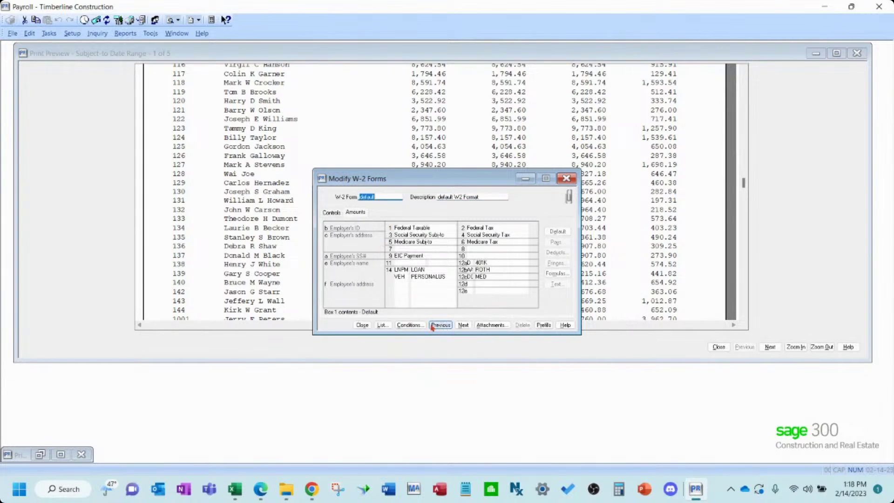
{"action": "left_click", "coordinate": [362, 327]}
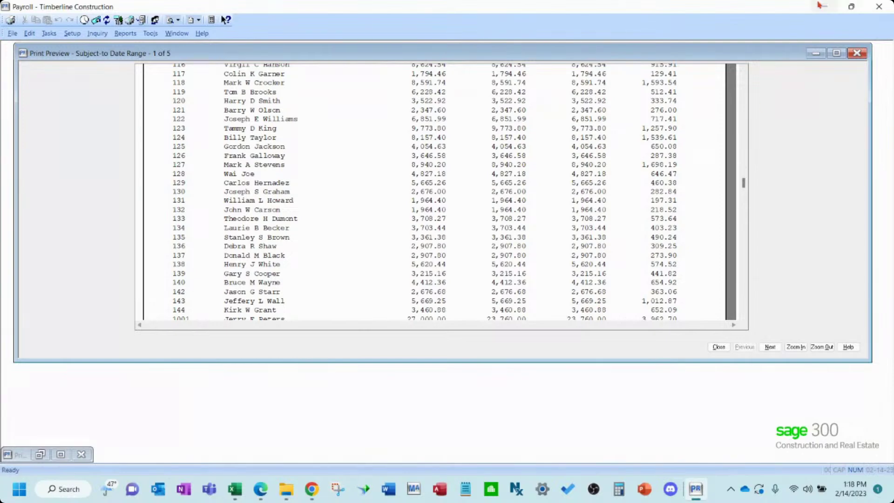
{"action": "left_click", "coordinate": [824, 7]}
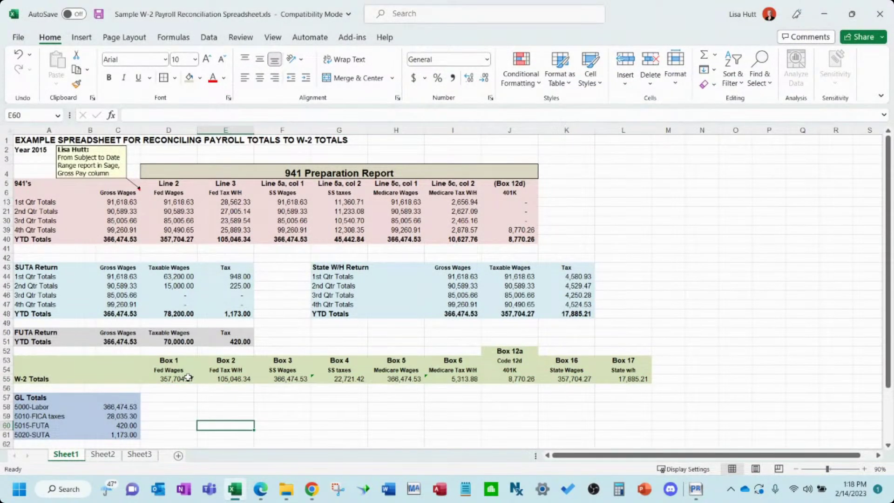
{"action": "left_click_drag", "start_coordinate": [189, 378], "coordinate": [614, 378]}
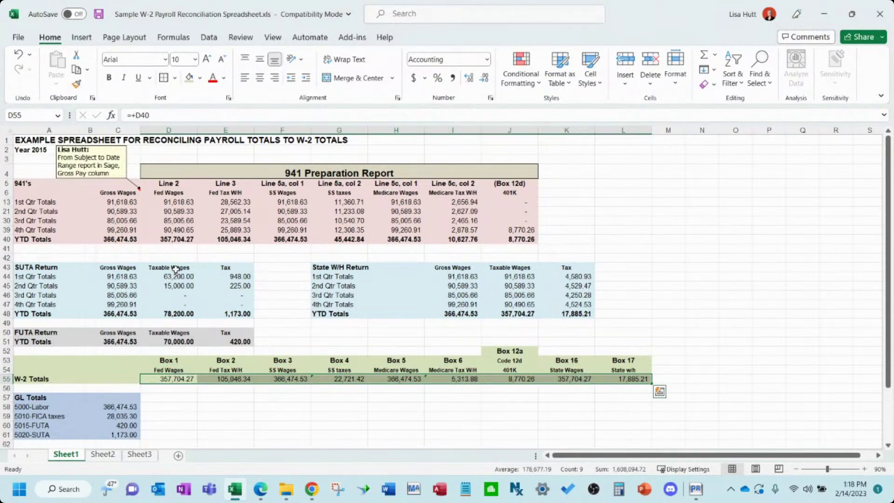
{"action": "left_click_drag", "start_coordinate": [170, 202], "coordinate": [479, 230]}
{"action": "left_click_drag", "start_coordinate": [164, 379], "coordinate": [495, 380]}
{"action": "left_click", "coordinate": [177, 398]}
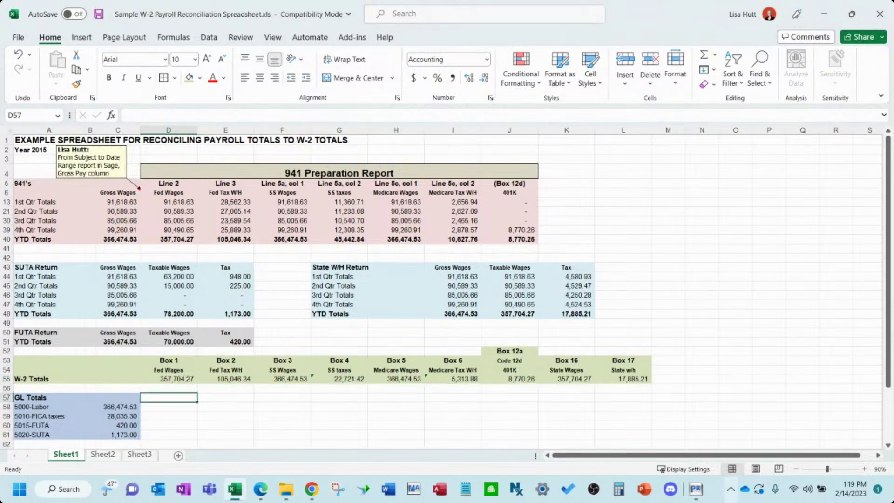
{"action": "left_click", "coordinate": [694, 495]}
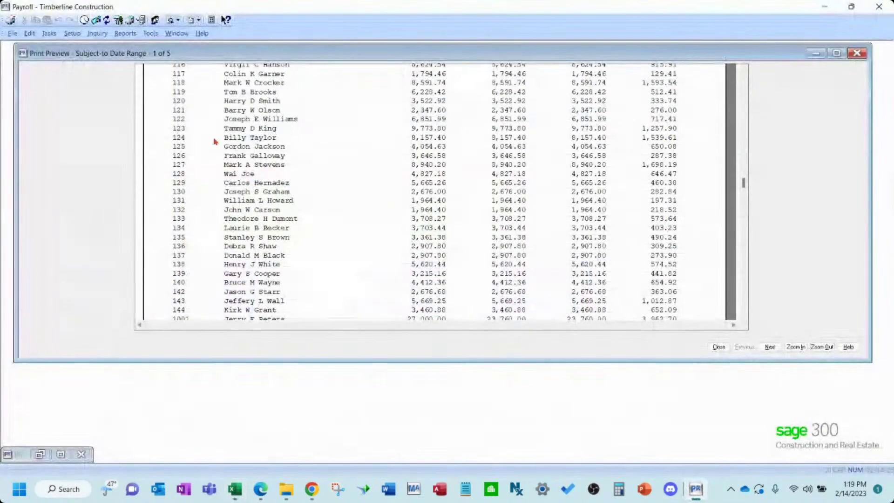
{"action": "left_click", "coordinate": [55, 34]}
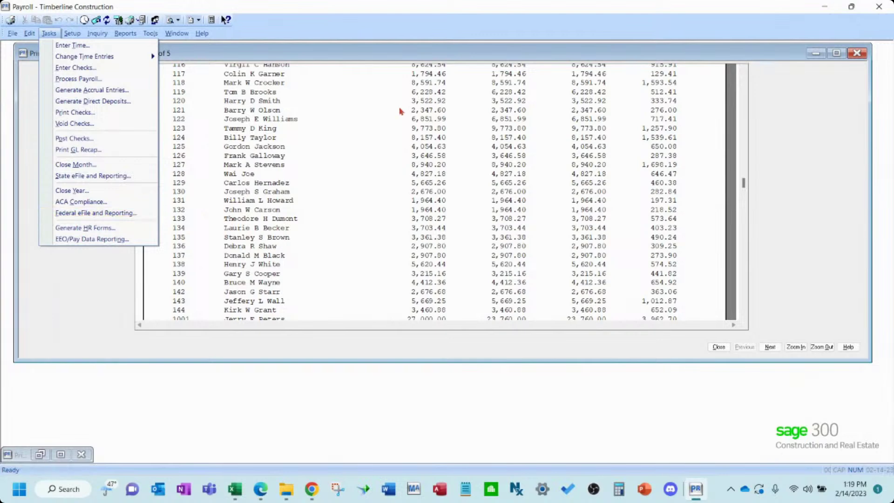
{"action": "left_click", "coordinate": [828, 7]}
{"action": "left_click", "coordinate": [827, 7]}
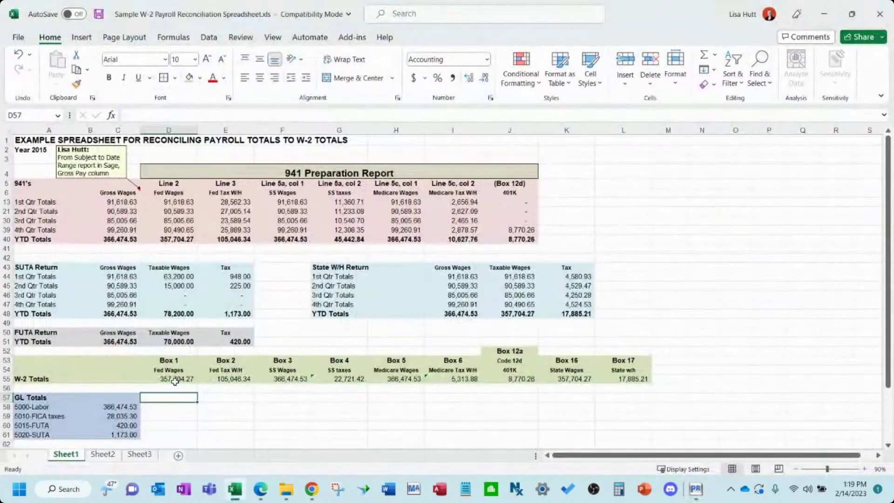
{"action": "left_click", "coordinate": [166, 369]}
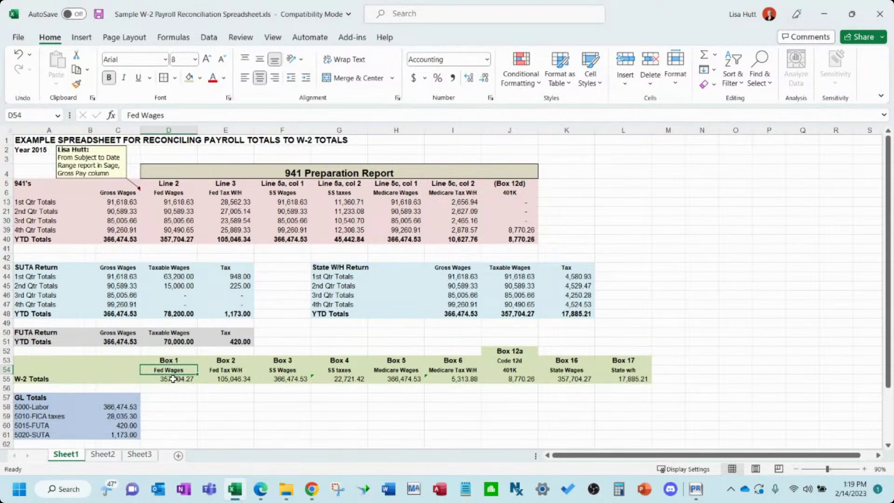
{"action": "left_click_drag", "start_coordinate": [177, 380], "coordinate": [633, 377]}
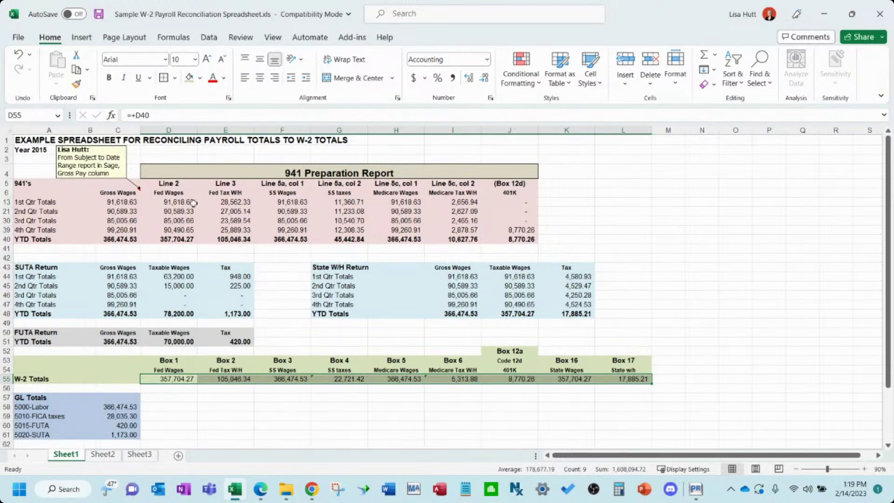
{"action": "left_click_drag", "start_coordinate": [193, 193], "coordinate": [313, 239]}
{"action": "left_click", "coordinate": [190, 389]}
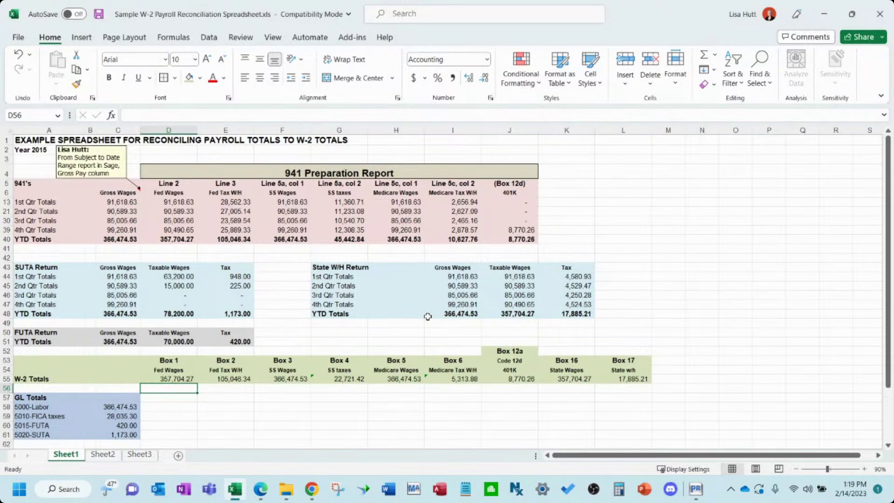
{"action": "left_click", "coordinate": [350, 397]}
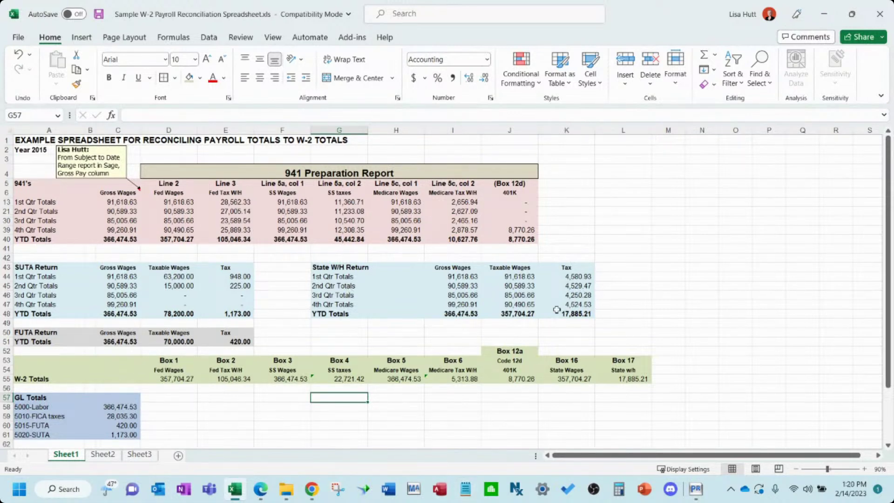
{"action": "left_click", "coordinate": [661, 298]}
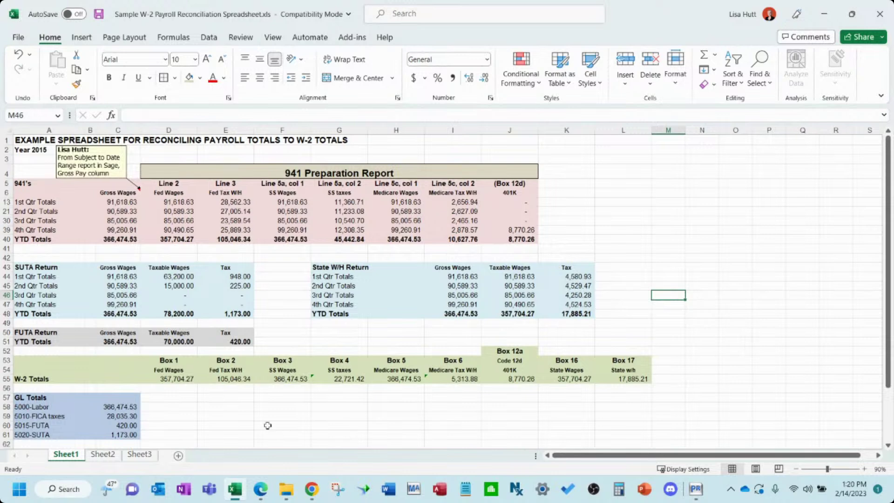
{"action": "left_click", "coordinate": [276, 407]}
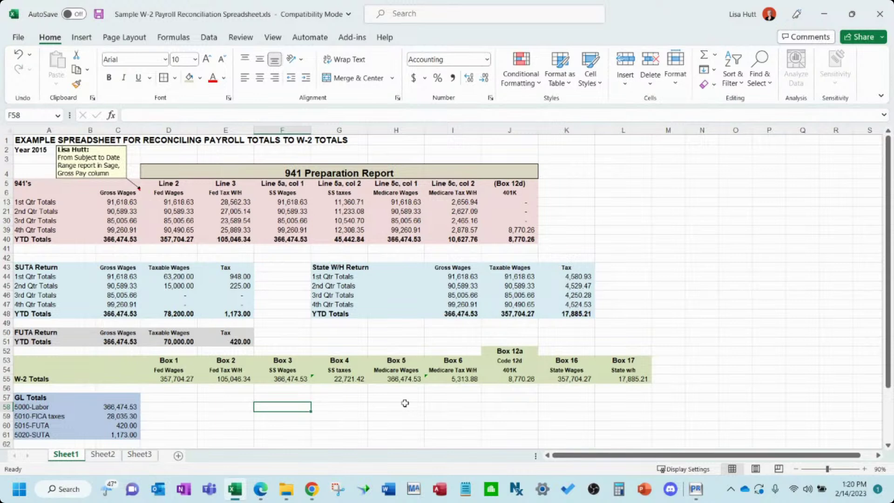
{"action": "left_click", "coordinate": [406, 406]}
{"action": "left_click", "coordinate": [236, 407]}
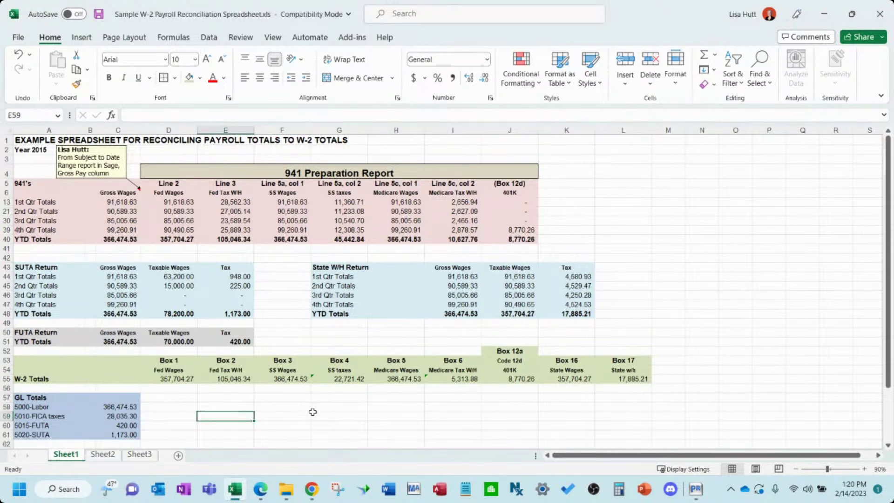
{"action": "left_click", "coordinate": [296, 408]}
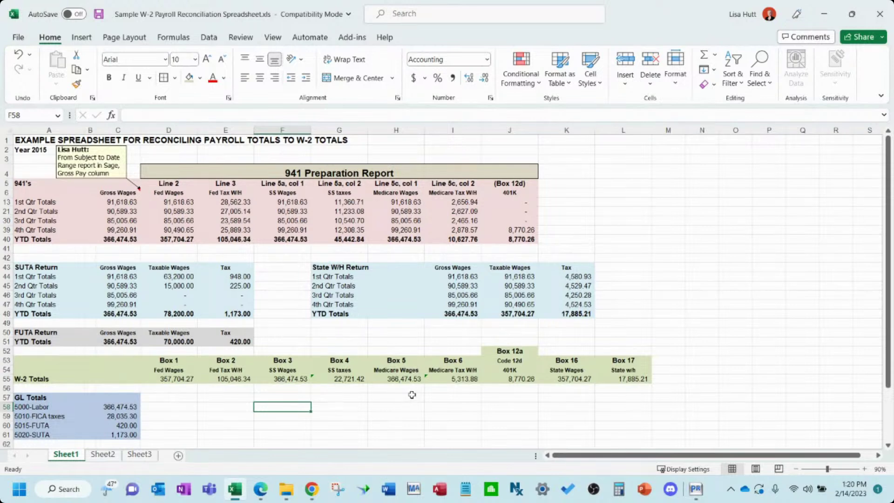
{"action": "left_click", "coordinate": [406, 407]}
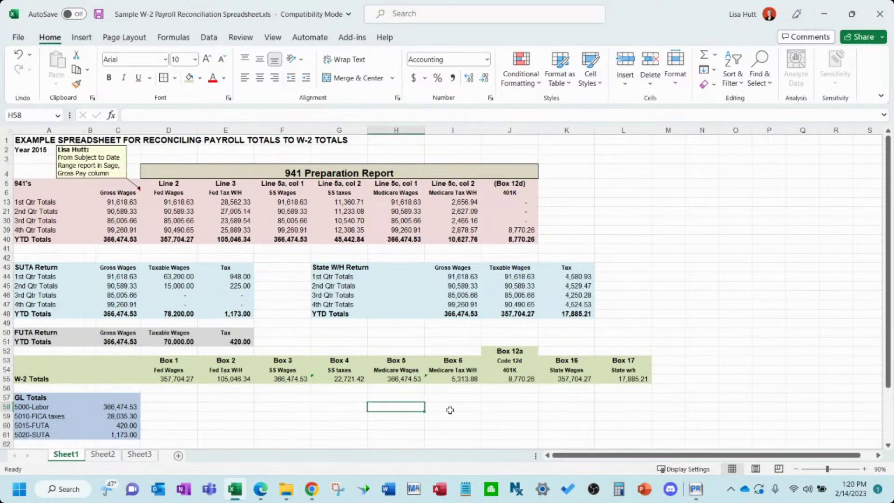
{"action": "left_click", "coordinate": [220, 406]}
{"action": "left_click", "coordinate": [274, 406]}
{"action": "left_click", "coordinate": [353, 407]}
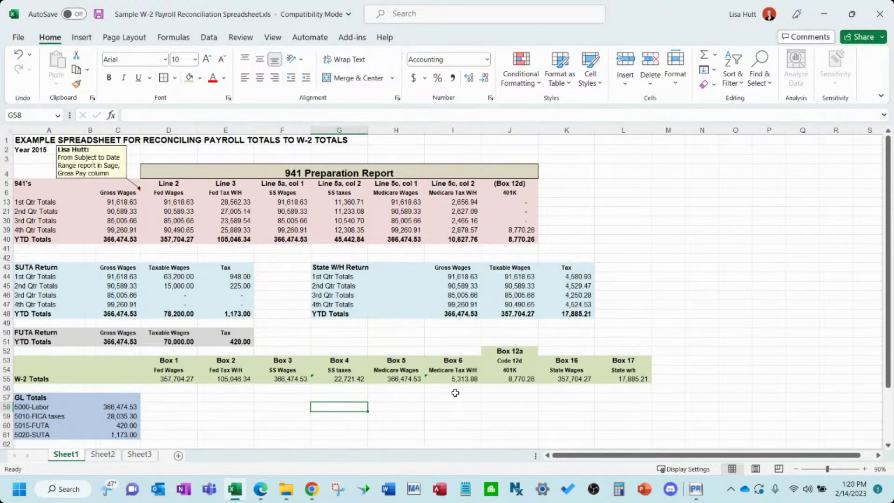
{"action": "left_click", "coordinate": [414, 408]}
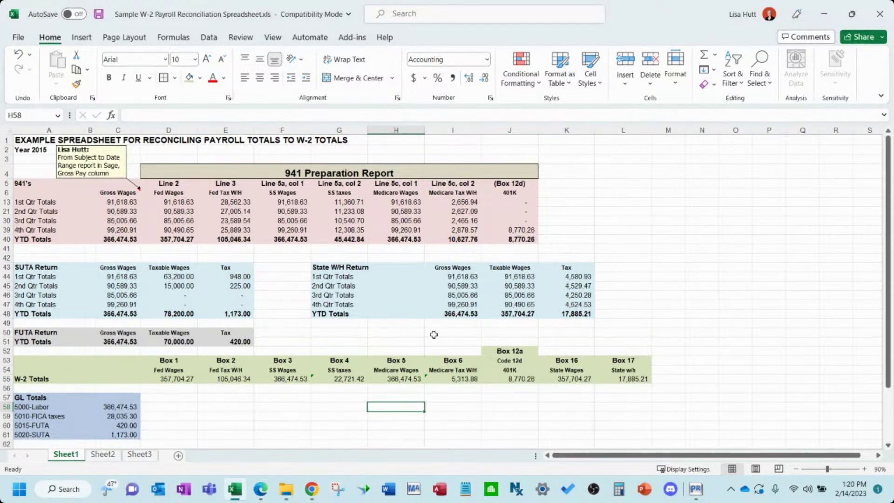
{"action": "left_click", "coordinate": [572, 212]}
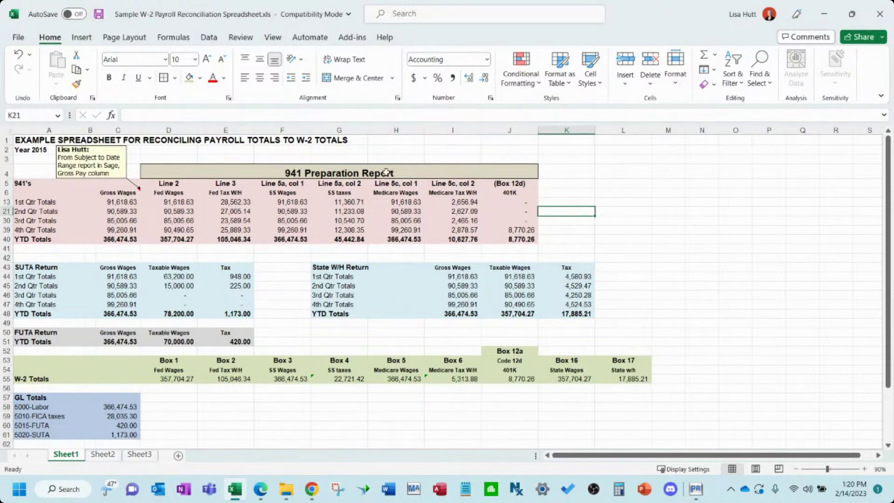
{"action": "left_click", "coordinate": [346, 406]}
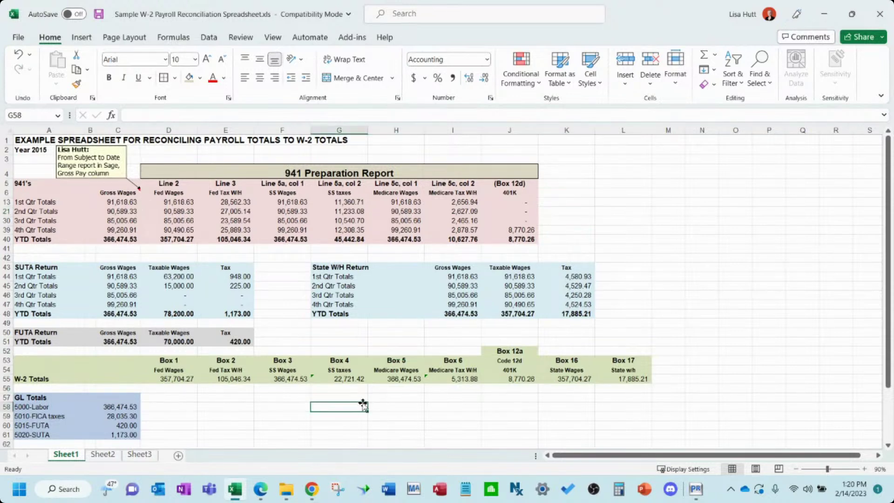
{"action": "left_click", "coordinate": [644, 231]}
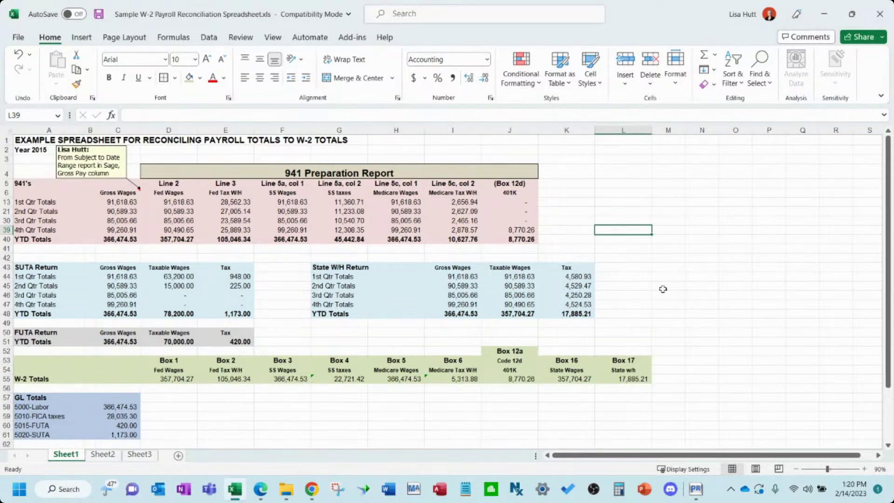
{"action": "left_click", "coordinate": [616, 186]}
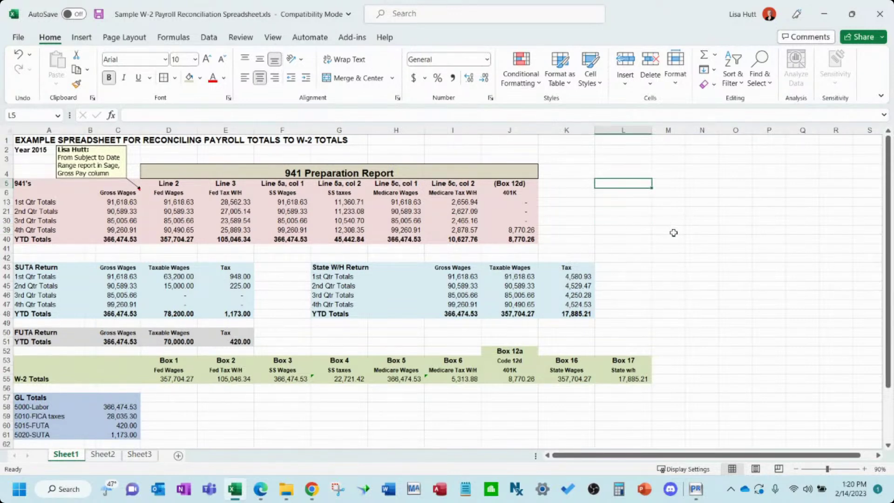